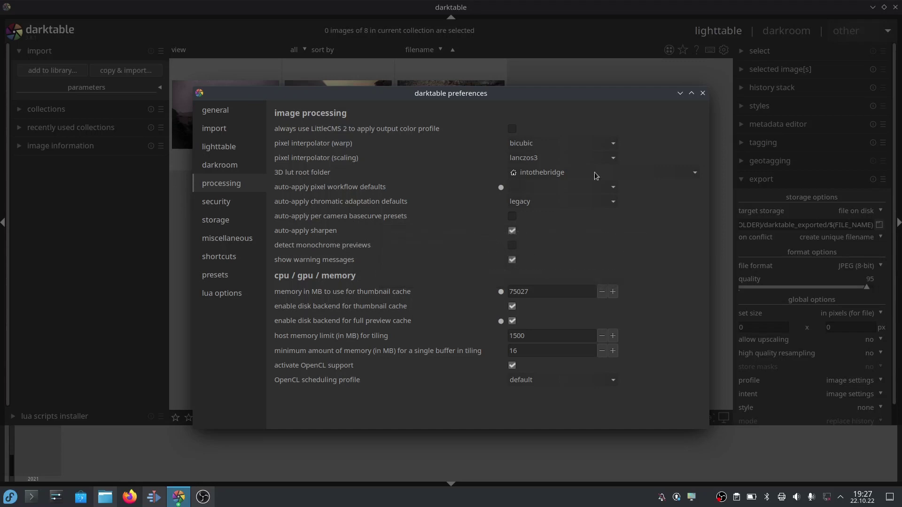
Step: Leave the preferences and add only the new ARW images from the 1991_Westalpen_RAW folder to the library
click(702, 93)
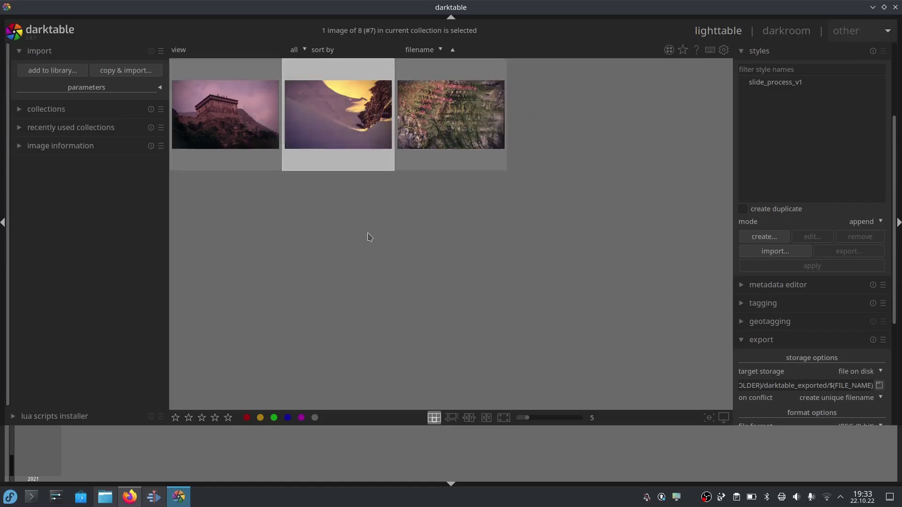
click(20, 52)
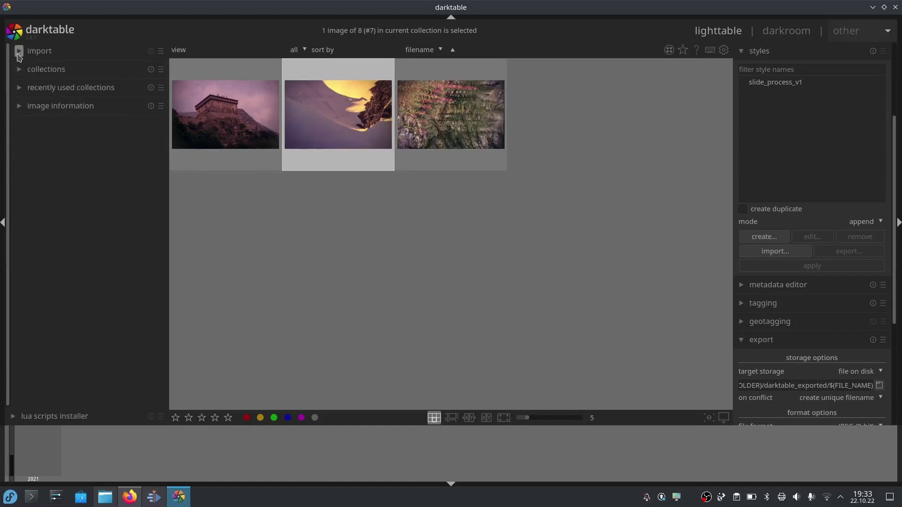
click(20, 53)
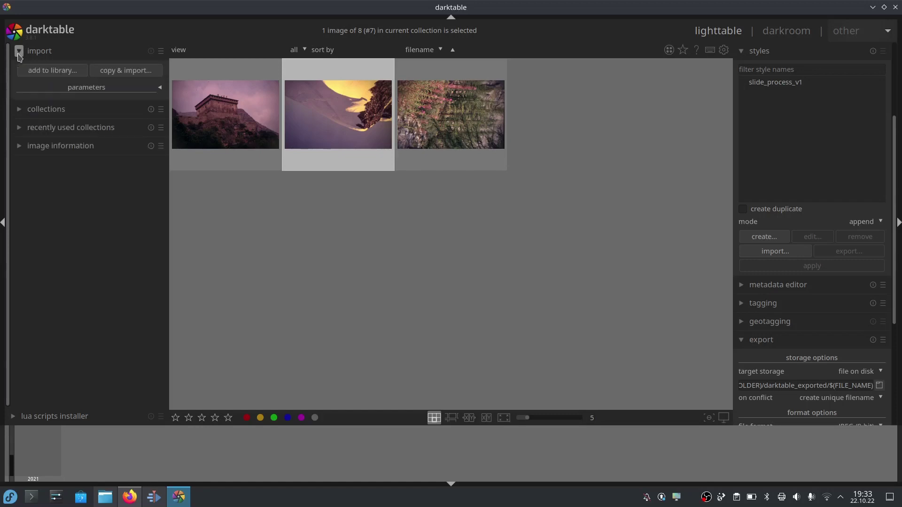
click(63, 75)
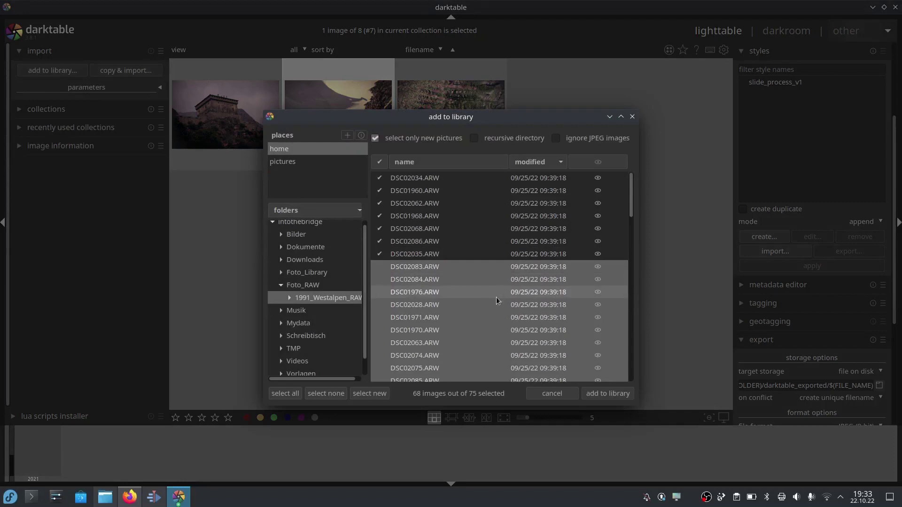
scroll(571, 345, down, 5)
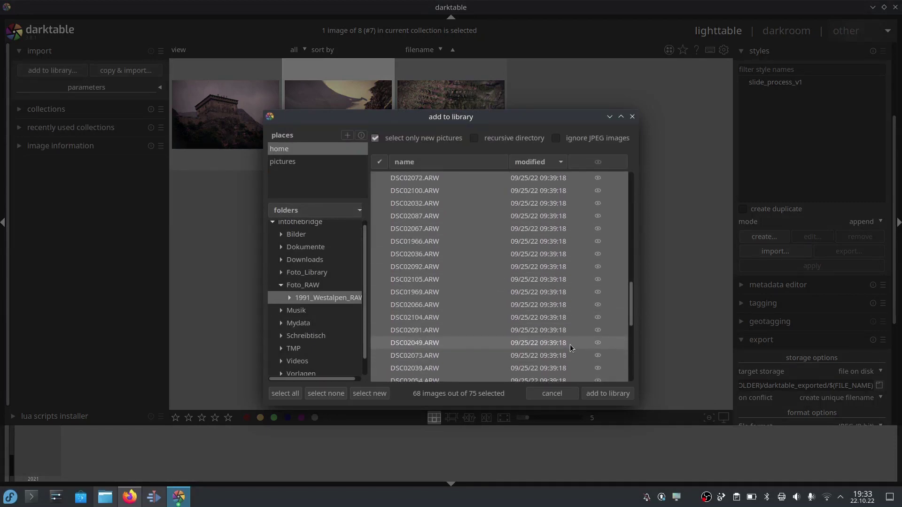
scroll(570, 345, up, 10)
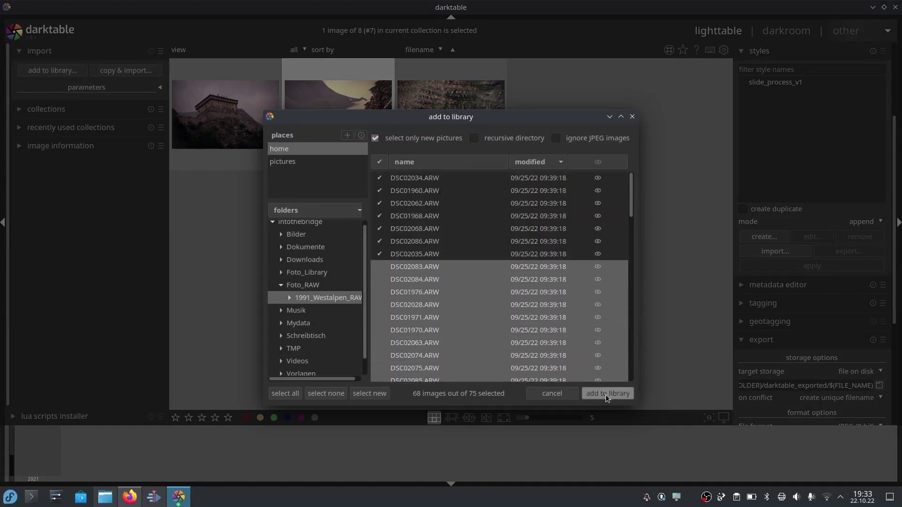
click(604, 395)
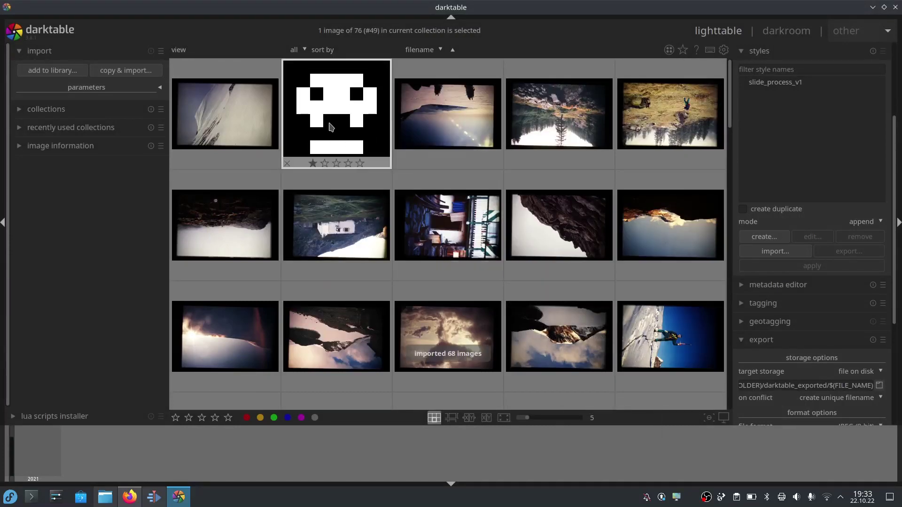
Step: Browse the imported slides and open the upside-down photo of the hiker on the meadow in the darkroom
scroll(486, 251, down, 13)
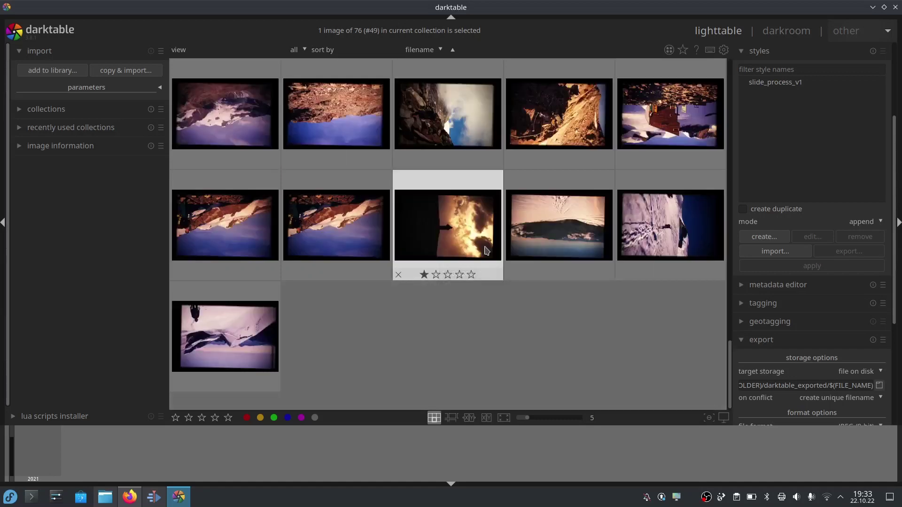
scroll(487, 250, up, 5)
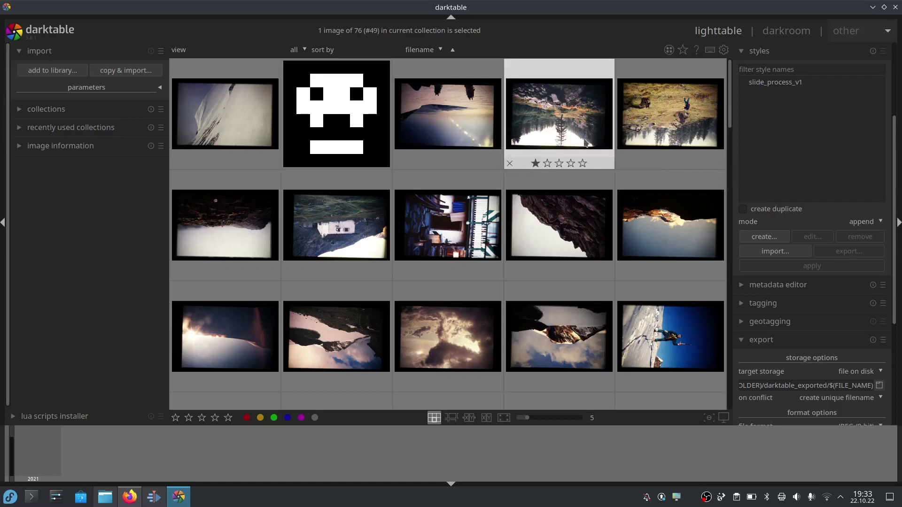
mouse_move(684, 119)
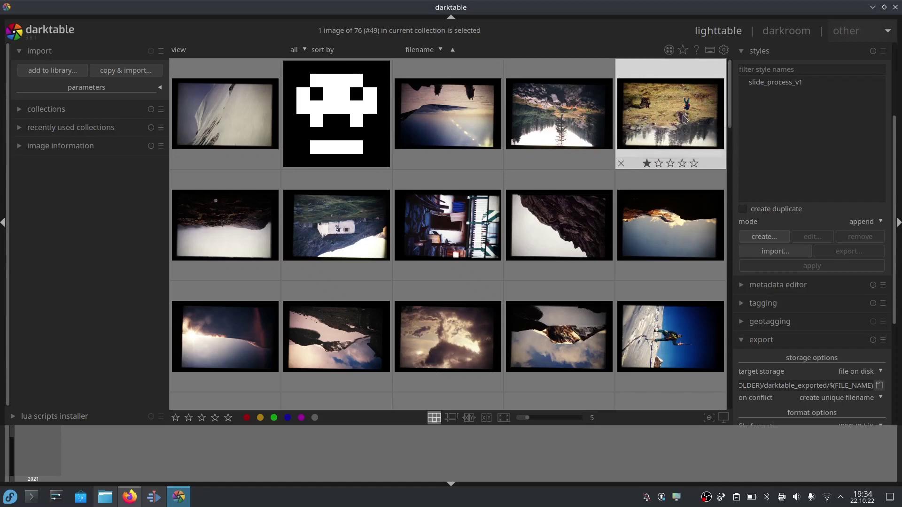
double_click(684, 119)
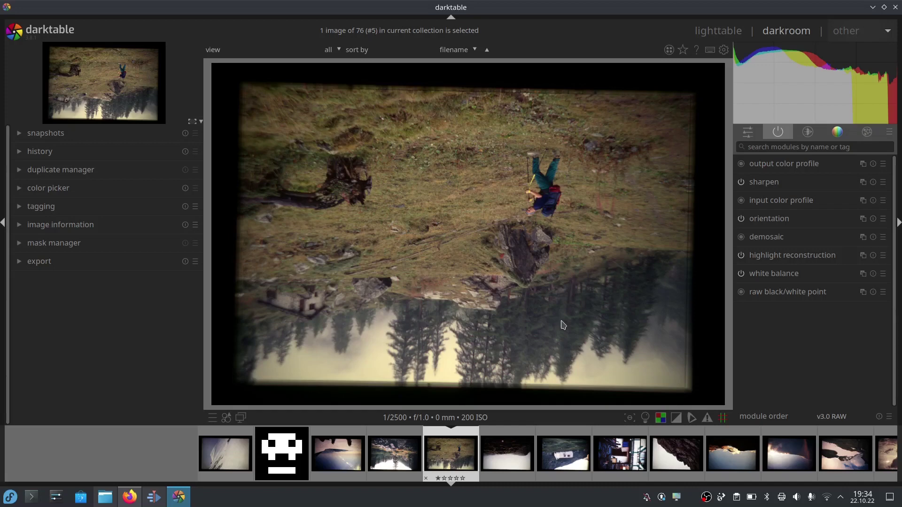
Step: List all modules and flatten the vignetting ellipse to a width/height ratio of 1.071 with scale 80.18%
click(778, 139)
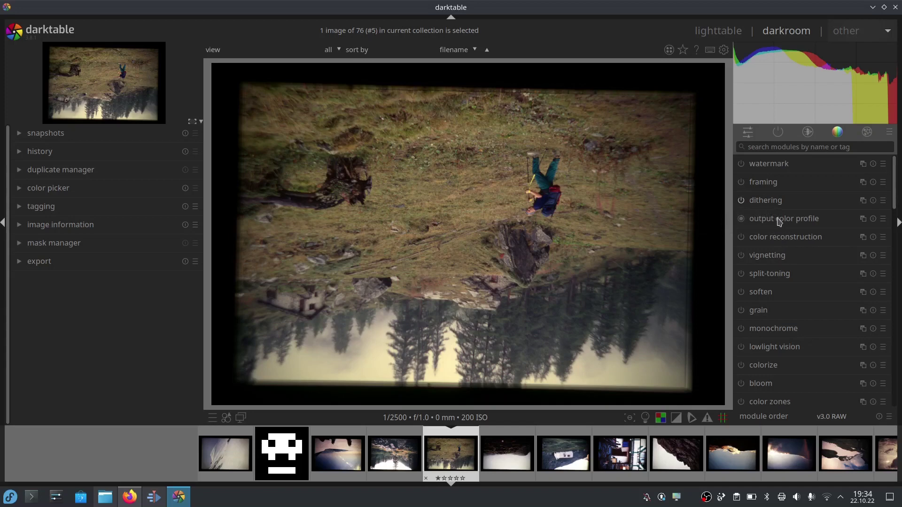
click(768, 257)
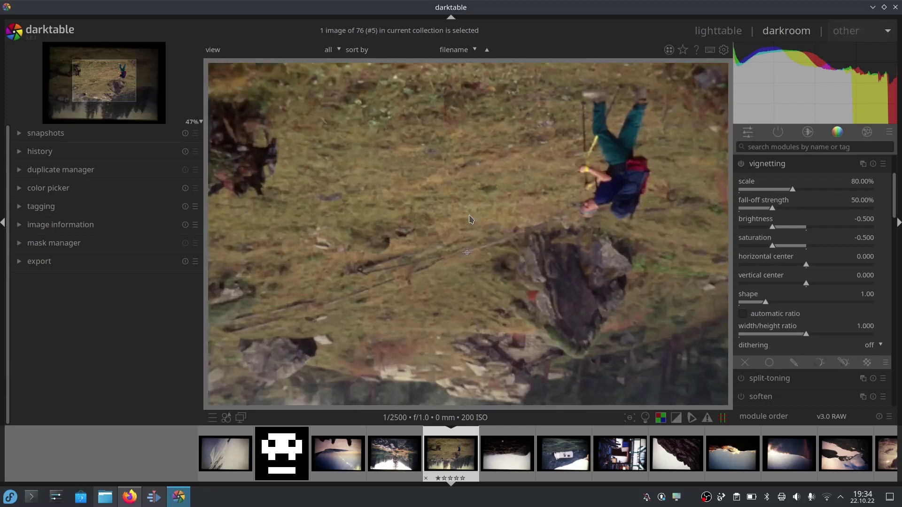
scroll(469, 218, down, 1)
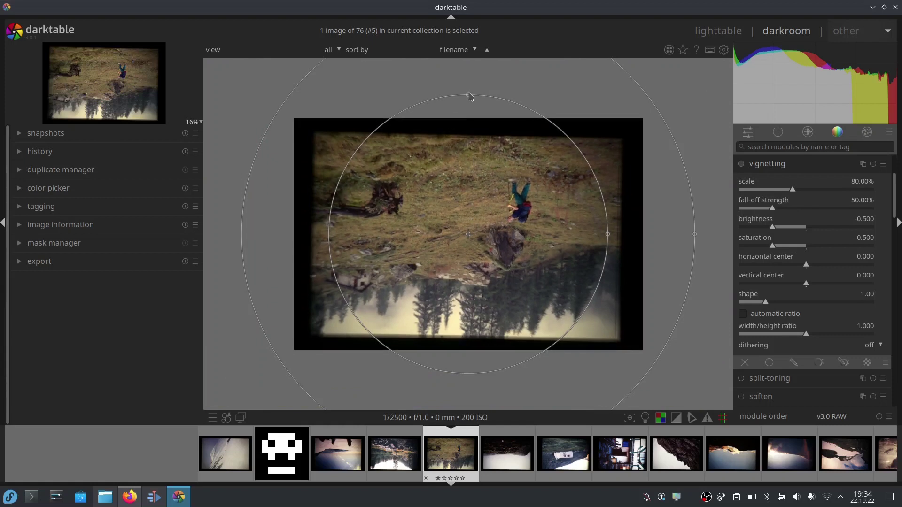
drag(469, 96, 470, 106)
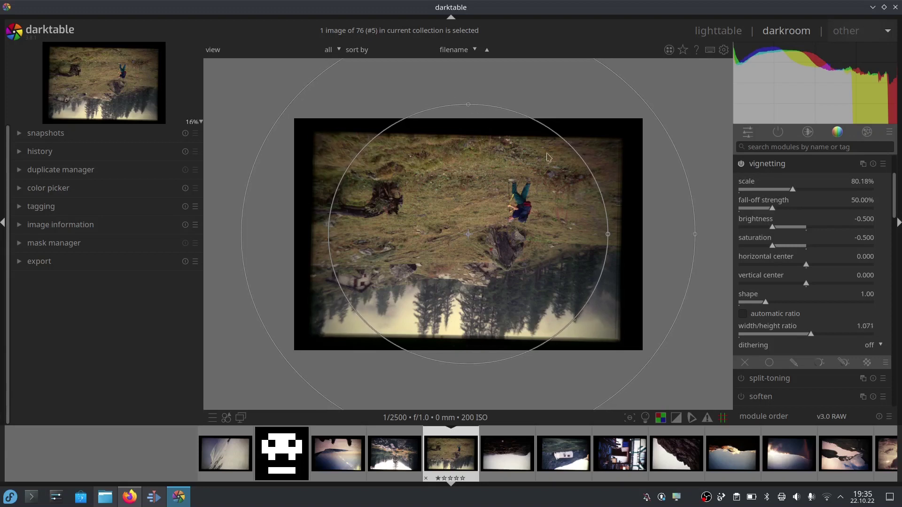
Step: Set the vignetting brightness to 0.014 to lighten the dark edges, and collapse the module
click(773, 227)
drag(775, 231, 807, 232)
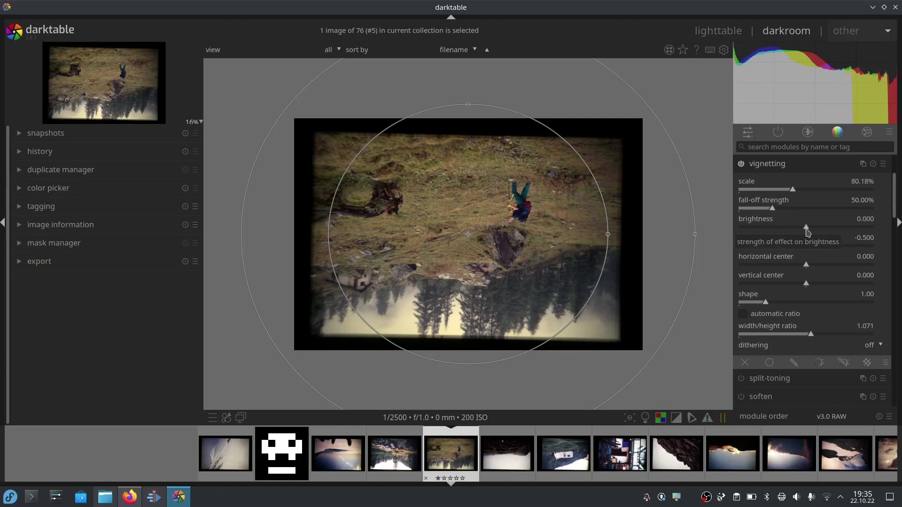
drag(807, 232, 810, 233)
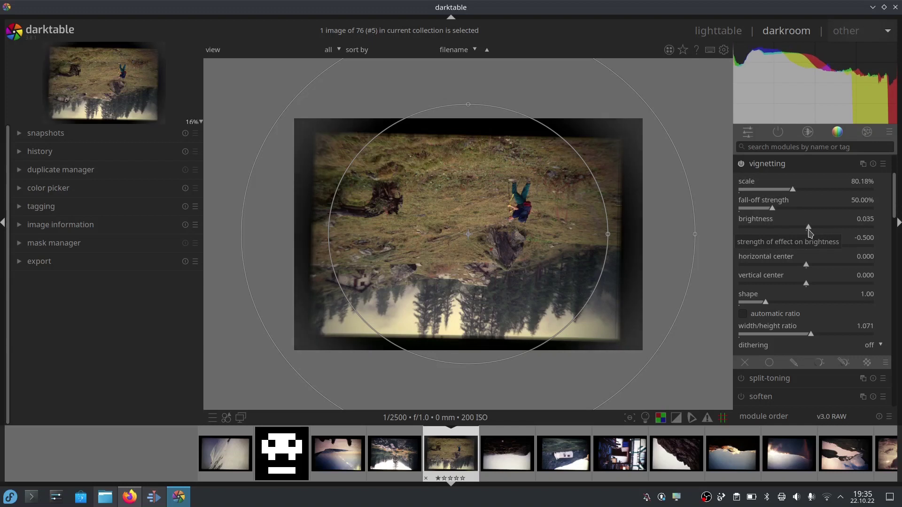
drag(810, 234, 807, 233)
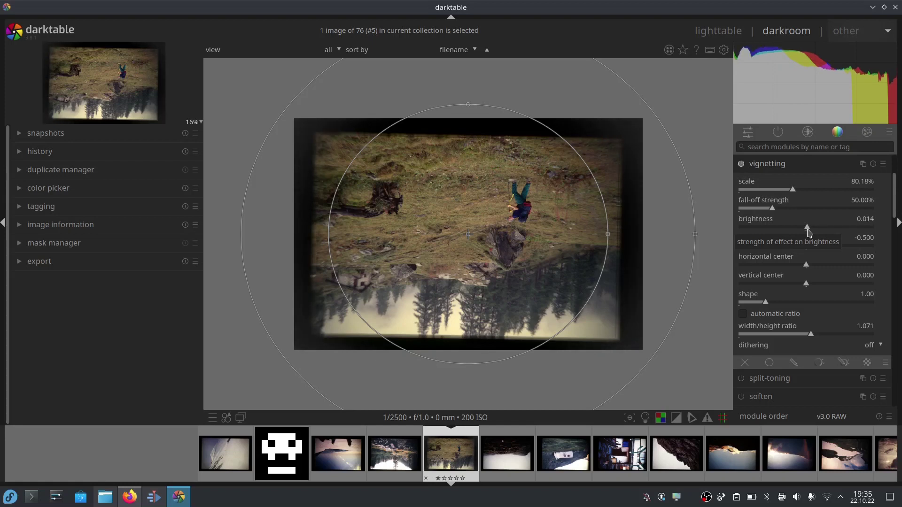
click(804, 172)
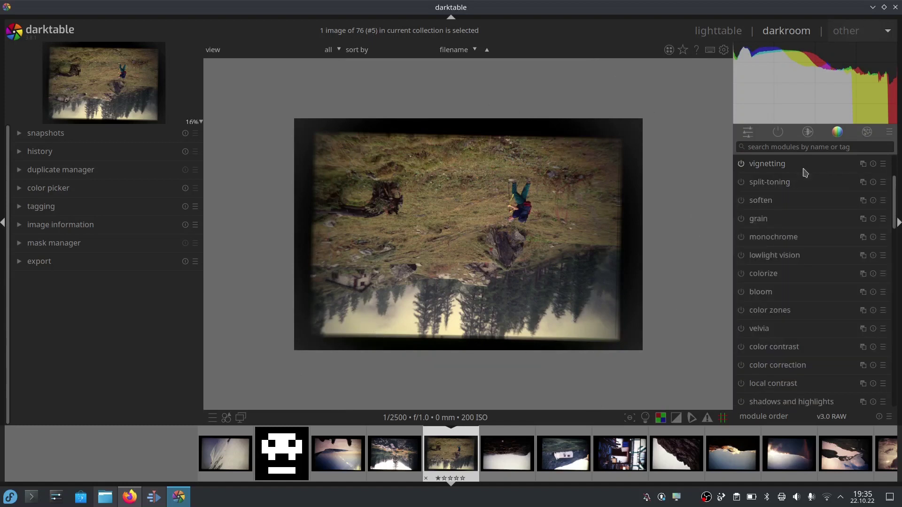
Step: Turn on local contrast and search the modules for "sharp" to check sharpen
click(741, 383)
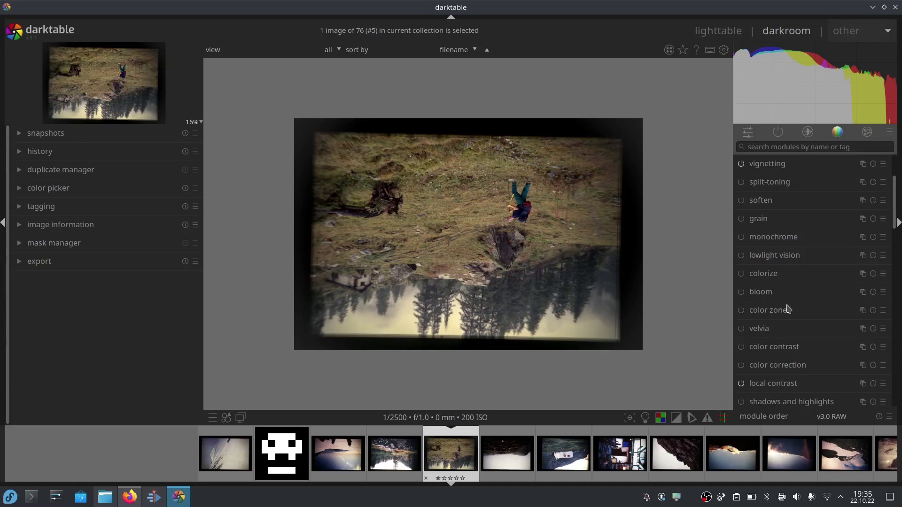
click(783, 146)
text(sharp)
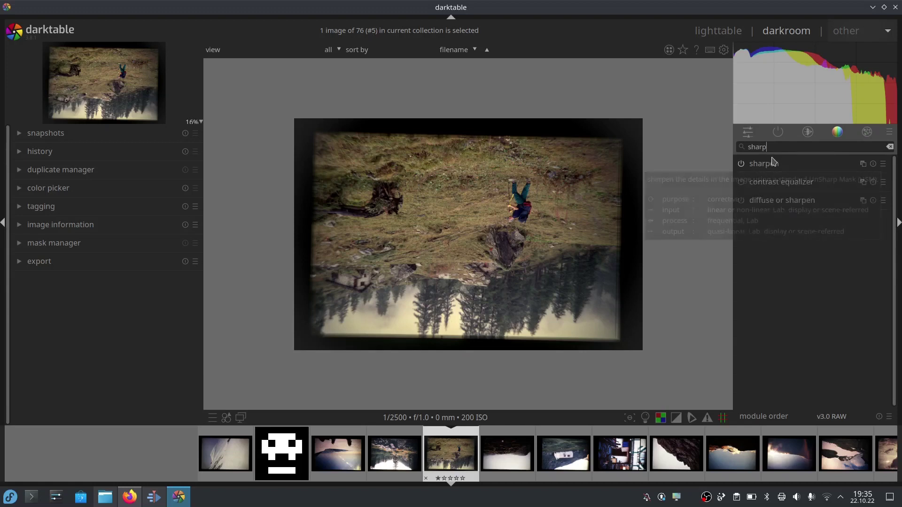
Step: Replace the module search with "crop" and expand the crop module with the whole frame in view
key(BackSpace)
key(BackSpace)
key(BackSpace)
key(BackSpace)
key(BackSpace)
text(crop)
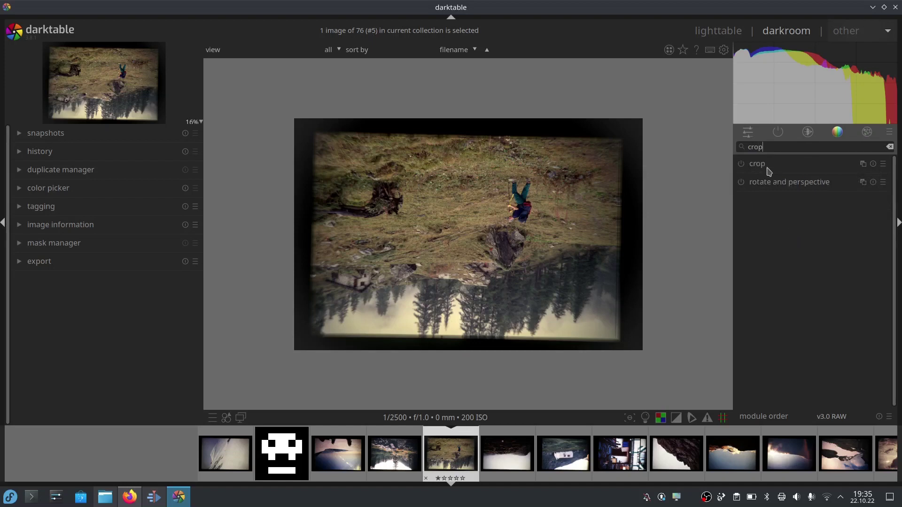
click(780, 165)
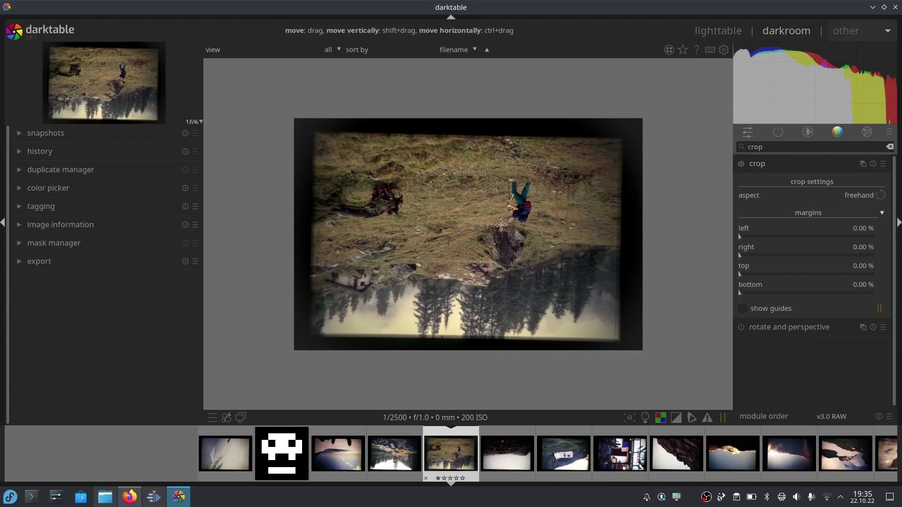
scroll(501, 226, down, 1)
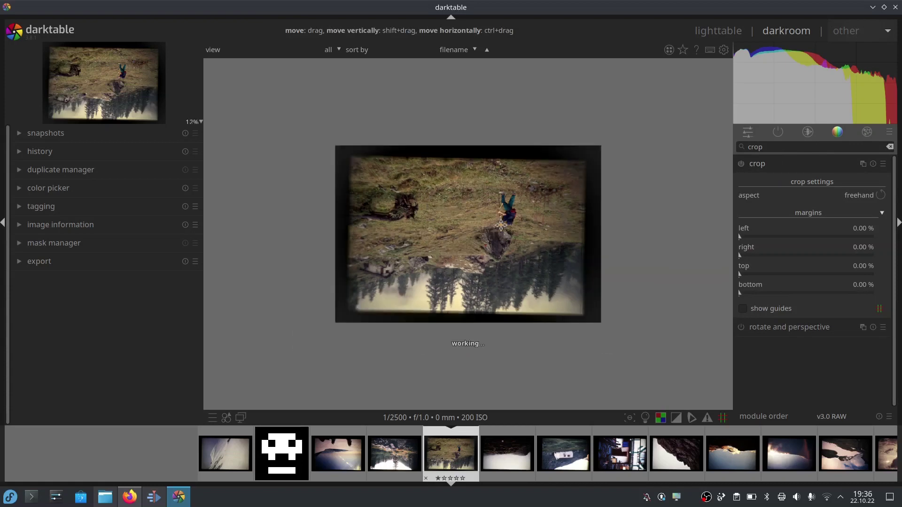
scroll(500, 225, up, 2)
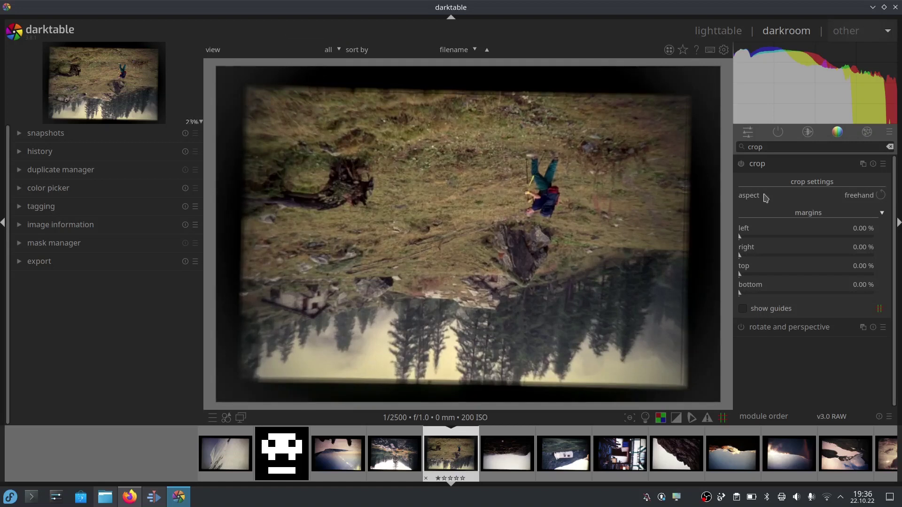
Step: Crop off the black slide frame with margins of 7.41% left, 7.64% right, 9.08% top and 7.68% bottom, and apply it
click(741, 239)
drag(740, 238, 750, 242)
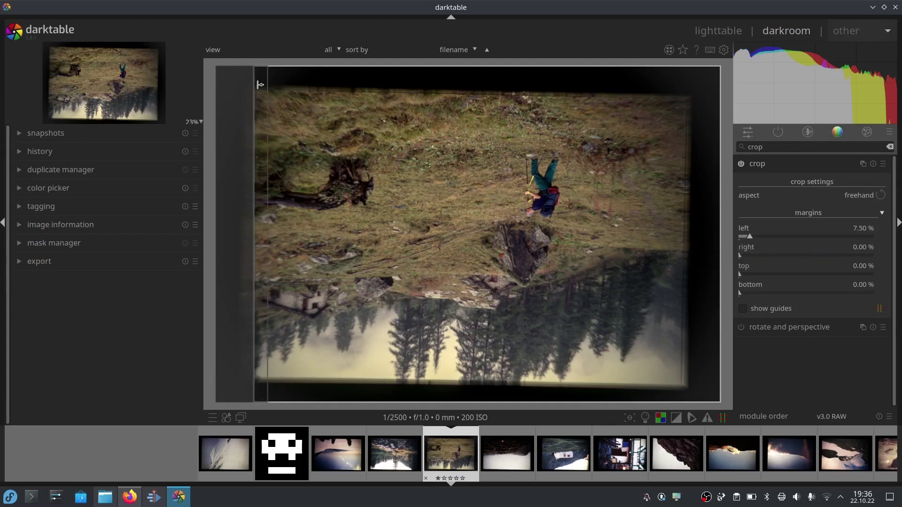
drag(259, 72, 260, 101)
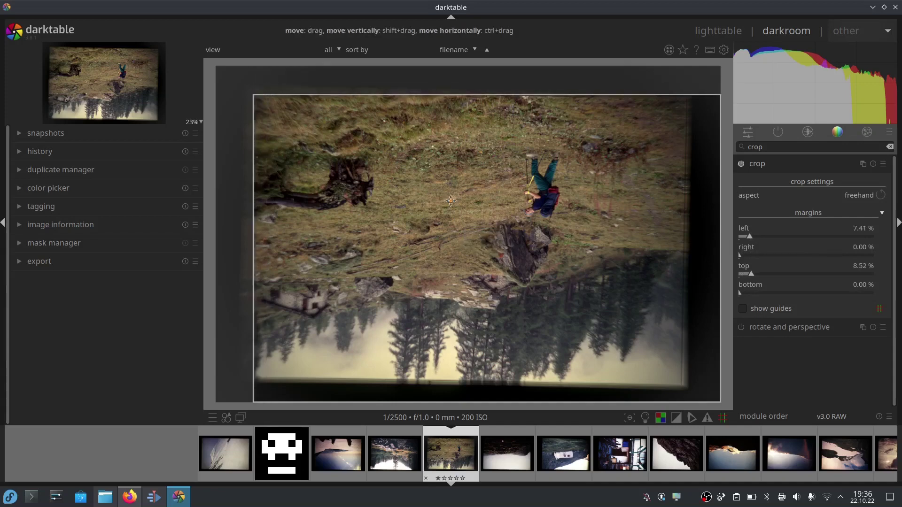
drag(719, 367, 675, 368)
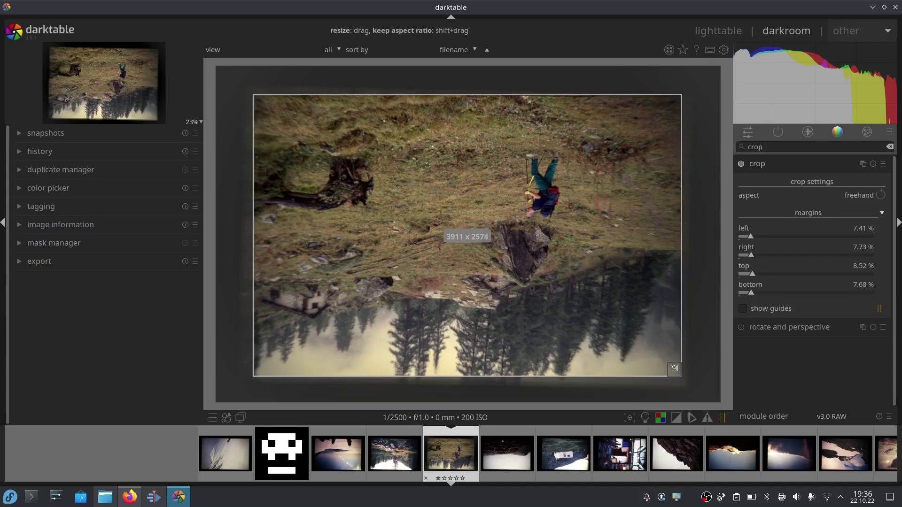
drag(675, 368, 675, 368)
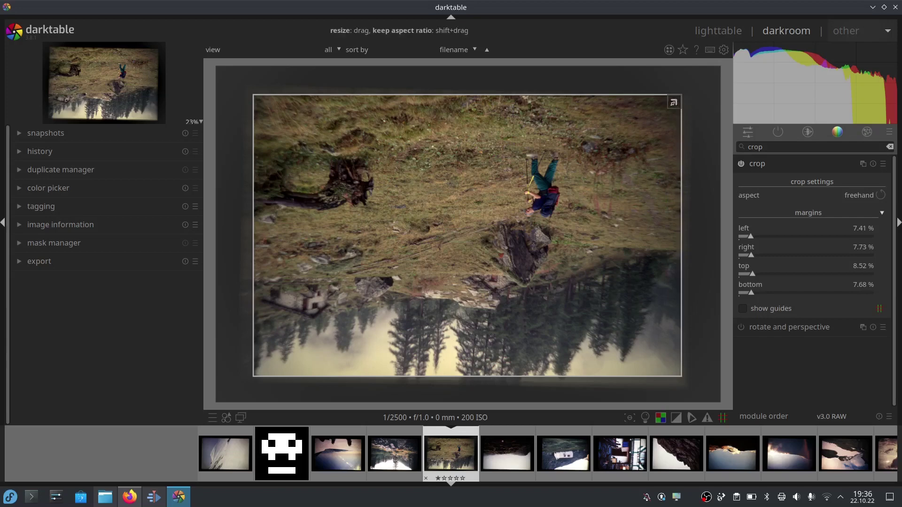
drag(674, 102, 674, 104)
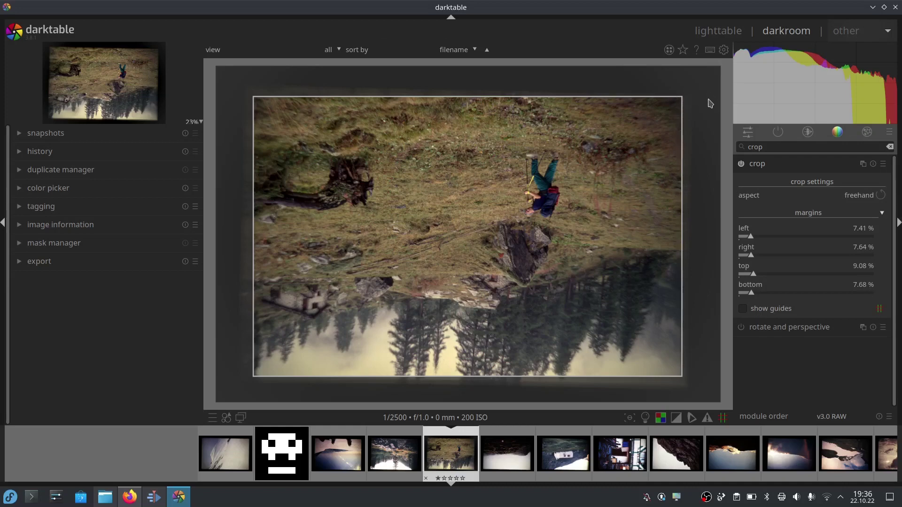
click(788, 163)
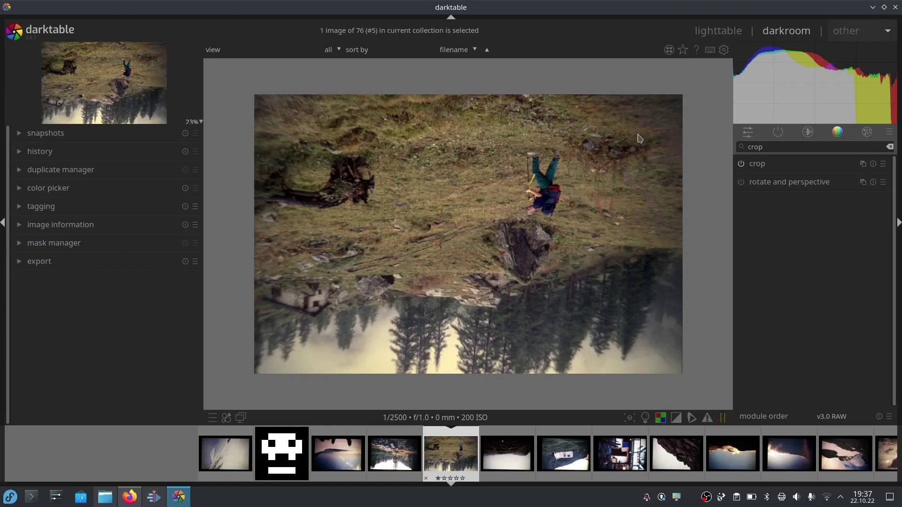
Step: Replace the module search with "orientation" and expand the orientation module
click(769, 149)
key(BackSpace)
key(BackSpace)
key(BackSpace)
key(BackSpace)
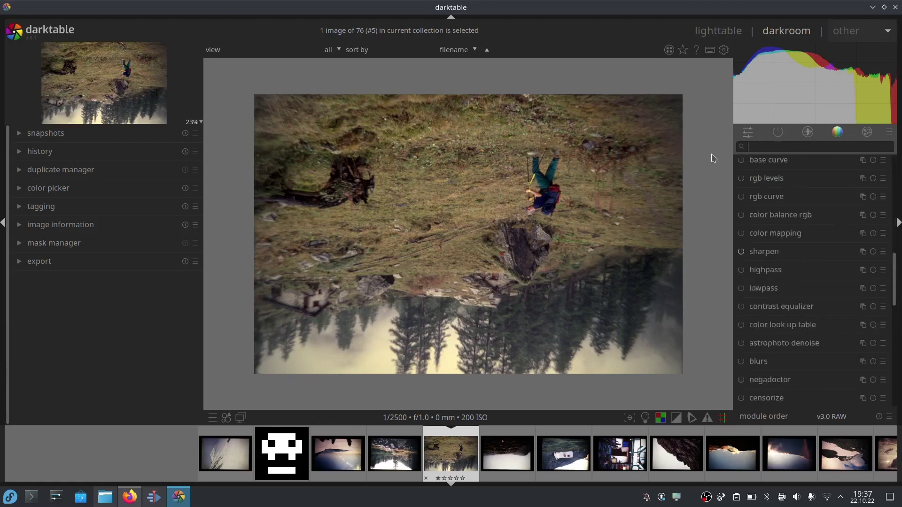
text(orientation)
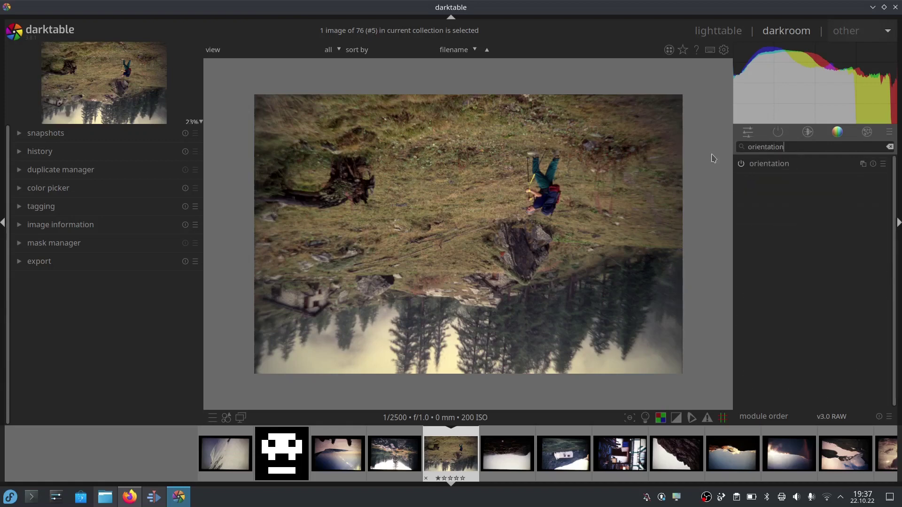
click(819, 169)
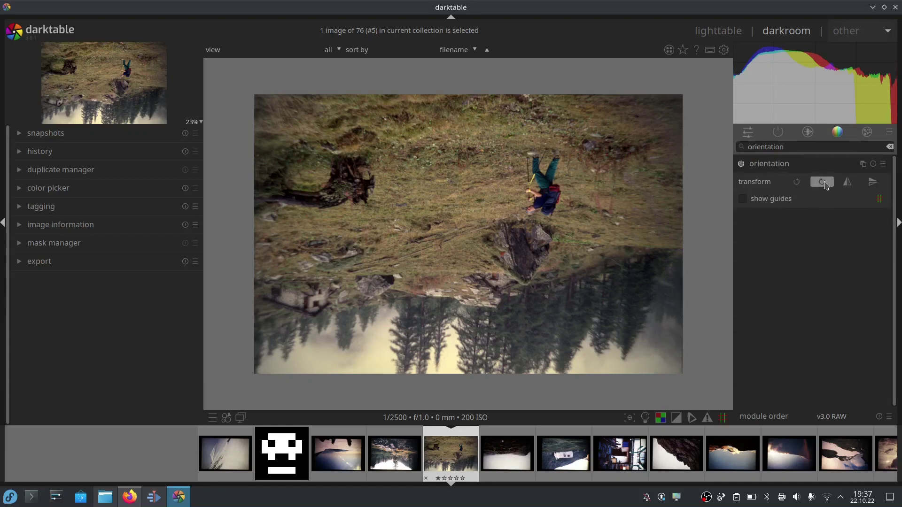
Step: Turn the upside-down slide upright by rotating it 90 degrees twice, and collapse the orientation module
click(822, 182)
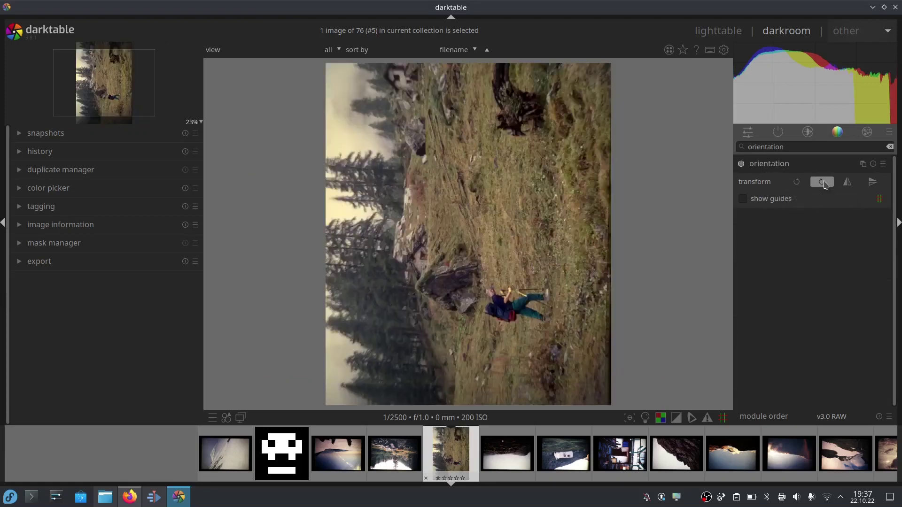
click(823, 182)
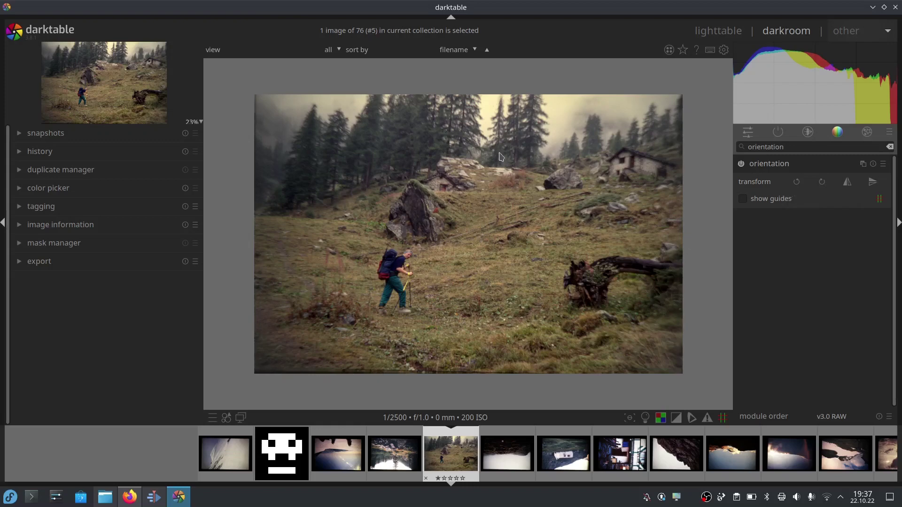
click(804, 163)
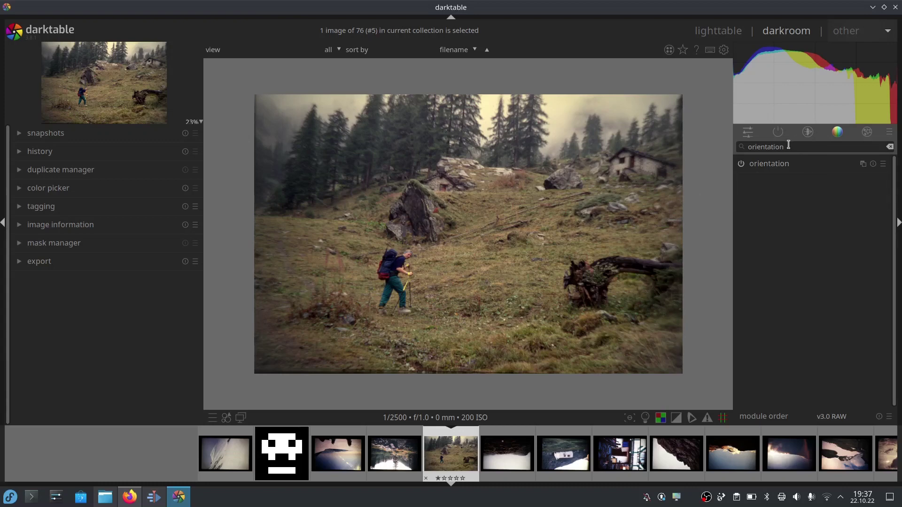
Step: Replace the module search with "crop" and expand the crop module
key(BackSpace)
key(BackSpace)
key(BackSpace)
key(BackSpace)
key(BackSpace)
key(BackSpace)
key(BackSpace)
key(BackSpace)
key(BackSpace)
key(BackSpace)
key(BackSpace)
text(crop)
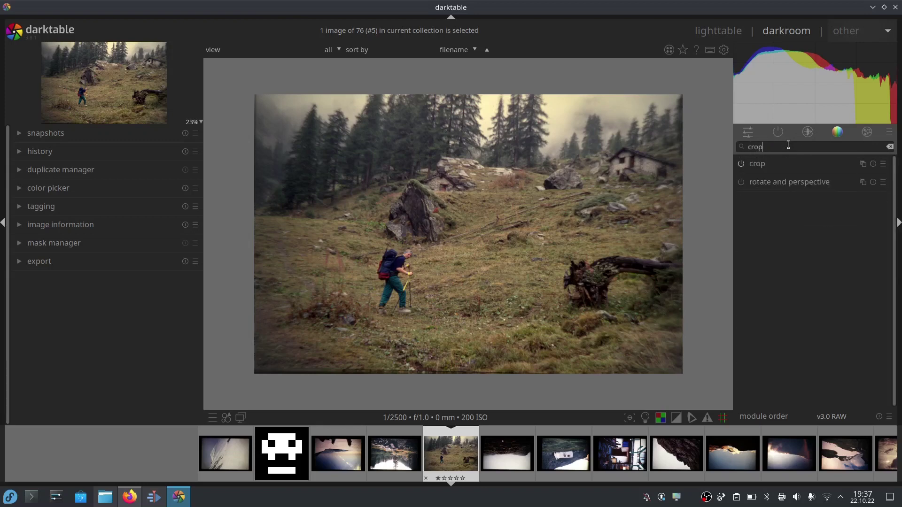
click(800, 166)
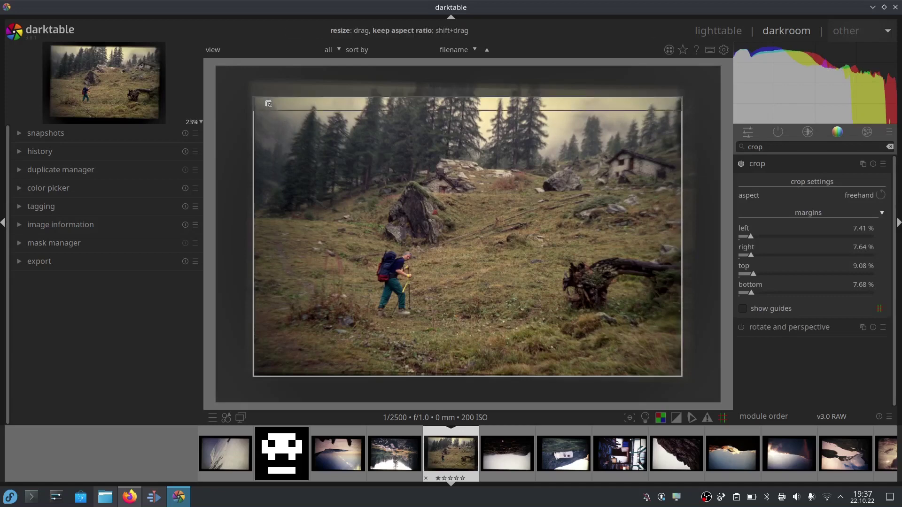
Step: Refine the crop to margins of 8.80% left, 8.01% right, 7.96% top and 9.78% bottom, and apply it
drag(261, 103, 270, 106)
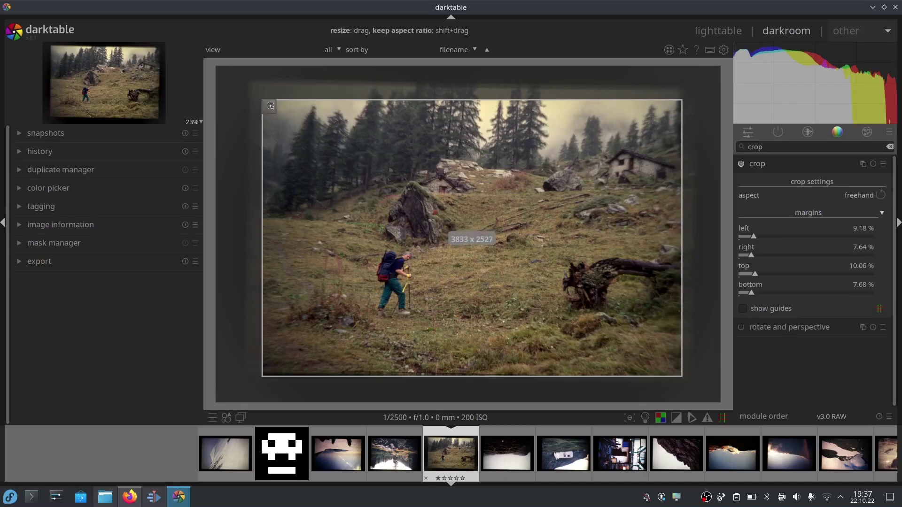
drag(363, 132, 361, 124)
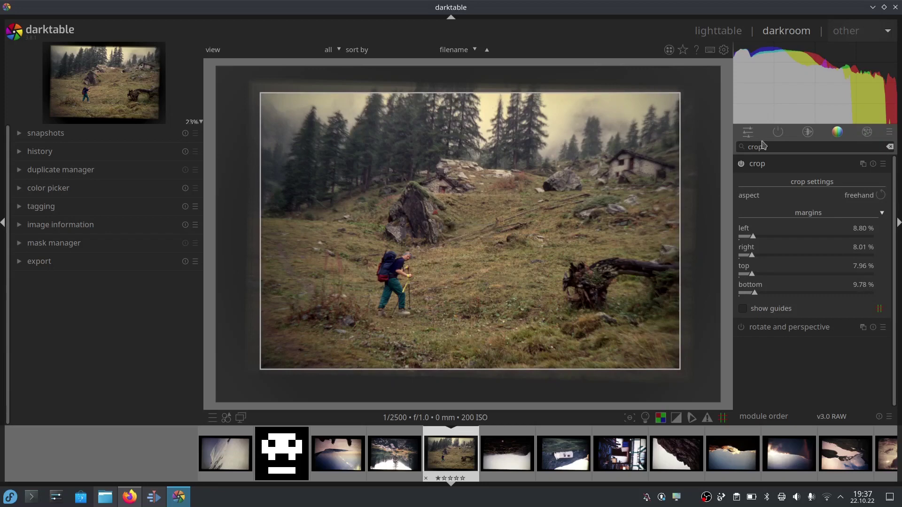
click(780, 166)
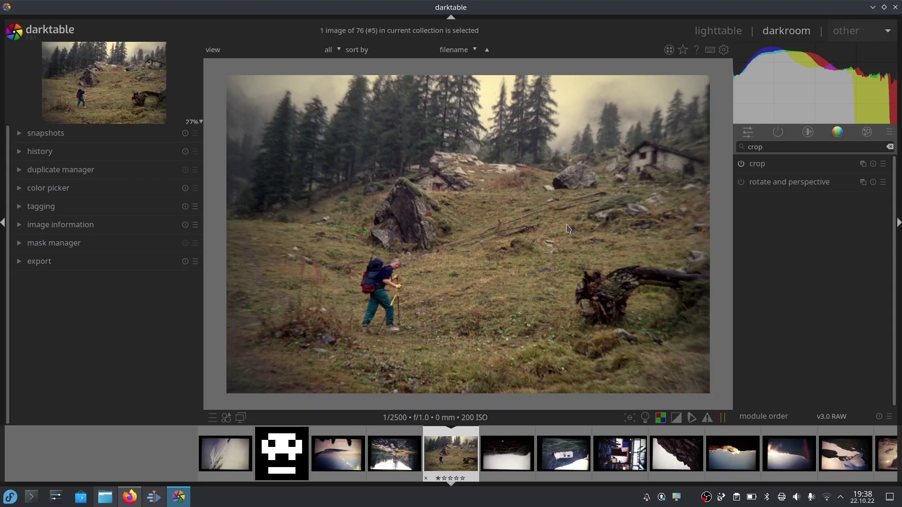
Step: Search the modules for "highl" to check the highlight tools, and return to the lighttable view
key(BackSpace)
key(BackSpace)
key(BackSpace)
key(BackSpace)
text(highl)
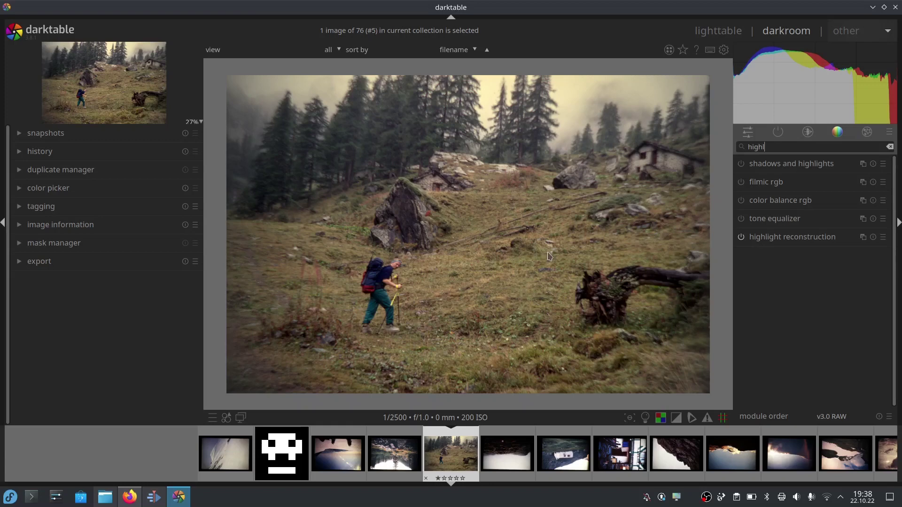
text(l)
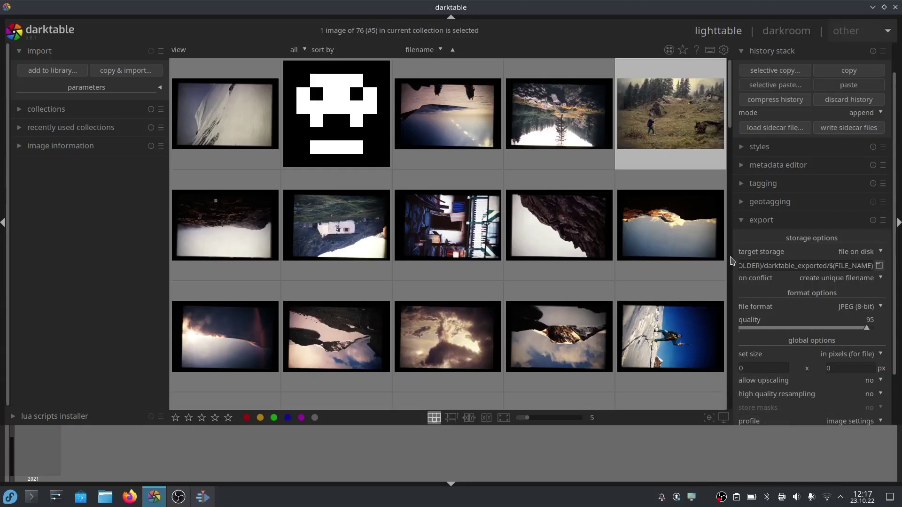
Step: Try to transfer the edited hiker slide's full history to the neighbouring slide DSC01957.ARW, and undo the paste
mouse_move(679, 121)
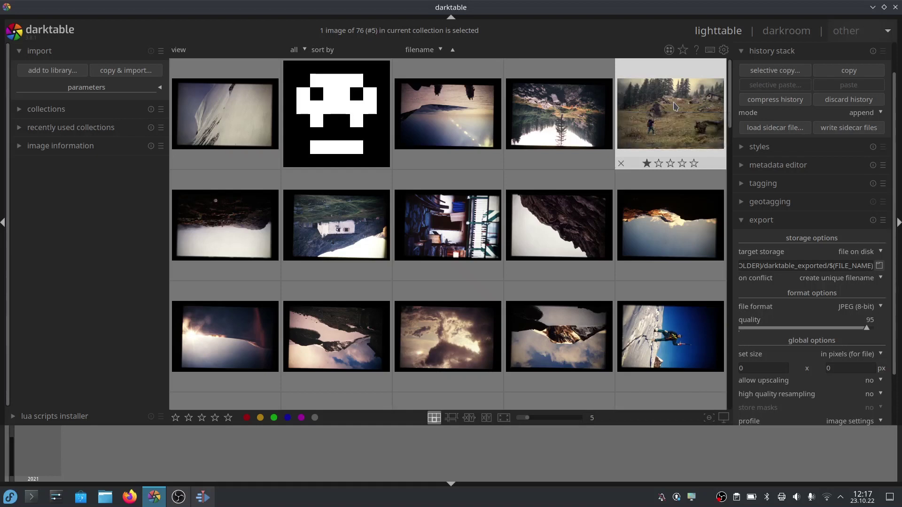
click(848, 70)
click(579, 118)
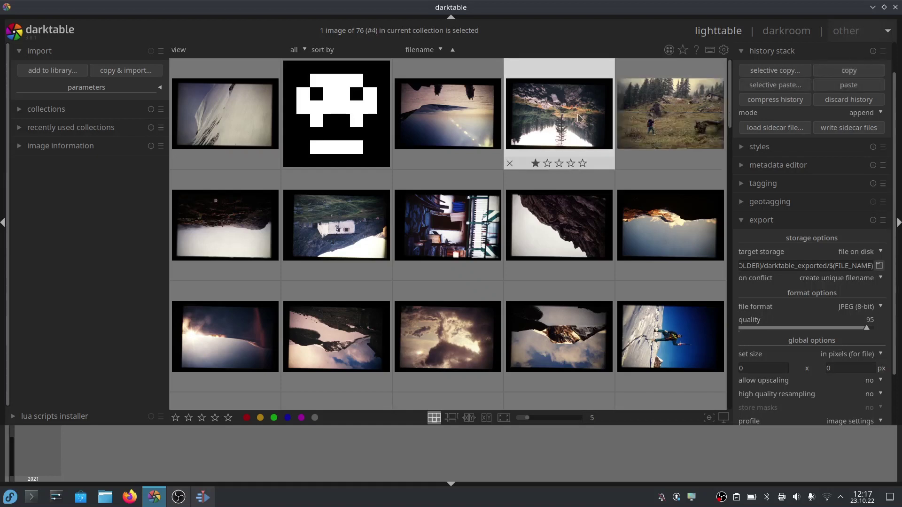
key(ctrl+v)
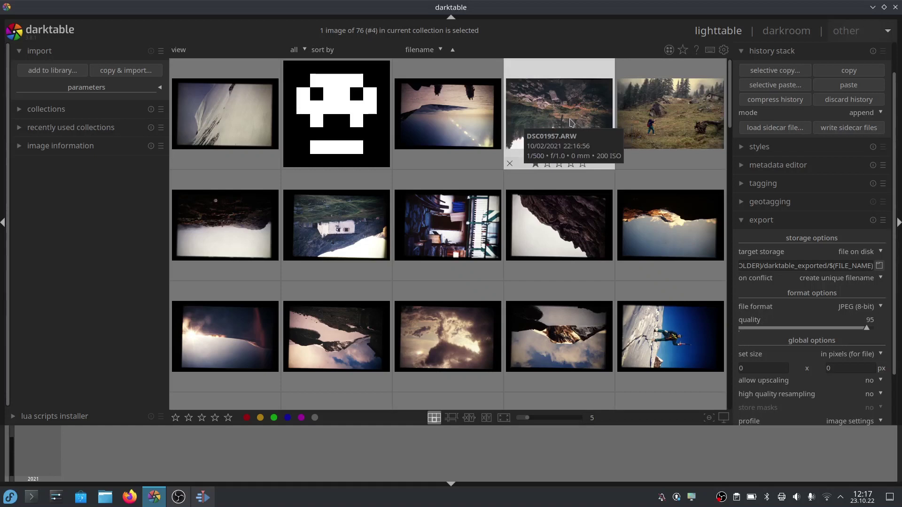
key(ctrl+r)
key(ctrl+r)
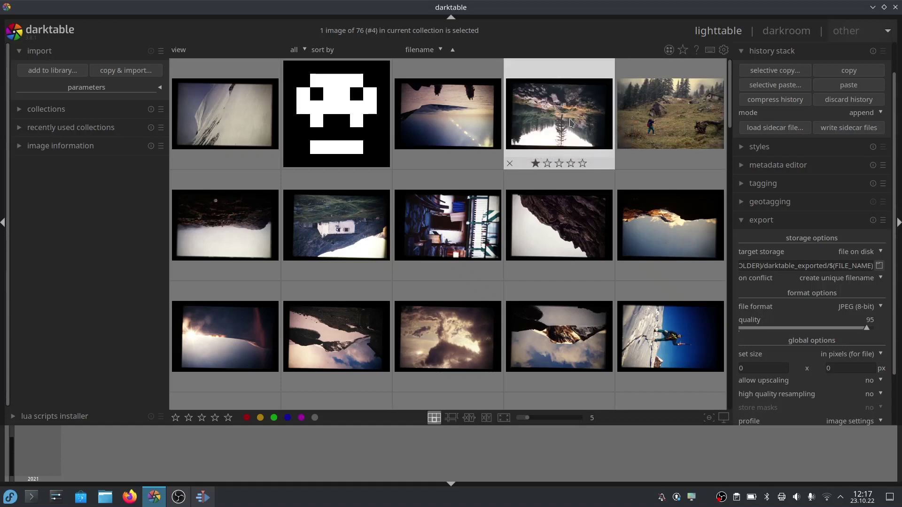
Step: Selectively copy the edited hiker slide's history, adding orientation to the parts included by default
click(680, 123)
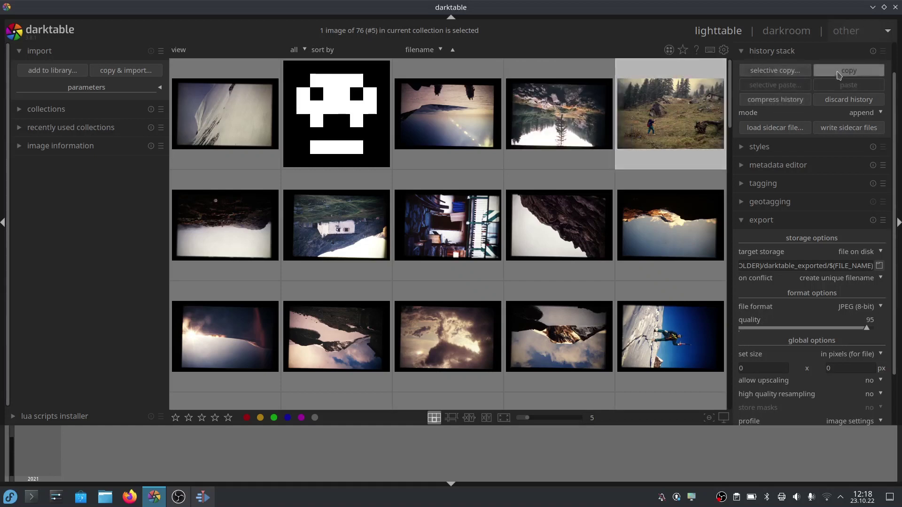
click(792, 72)
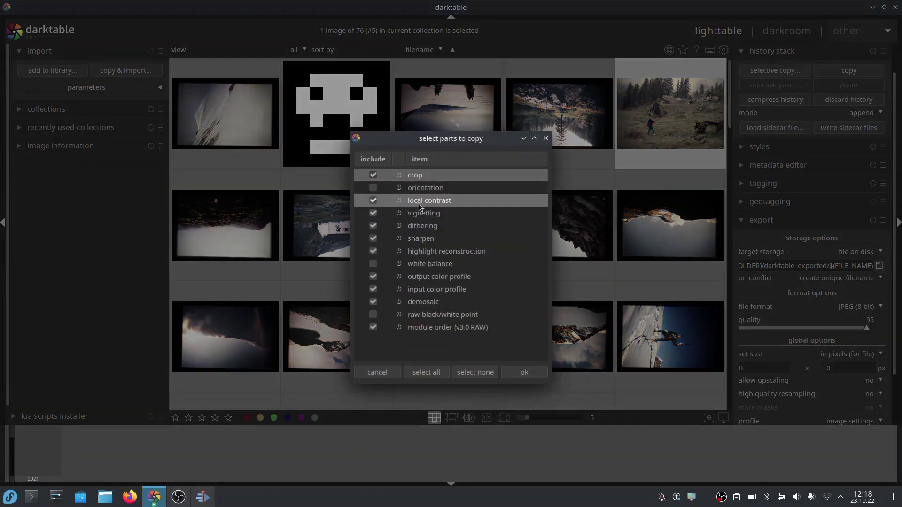
click(374, 188)
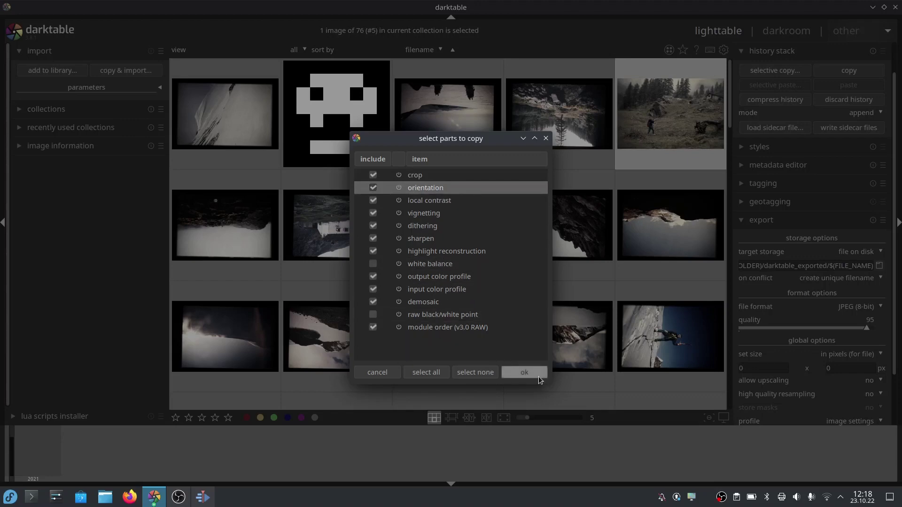
click(524, 373)
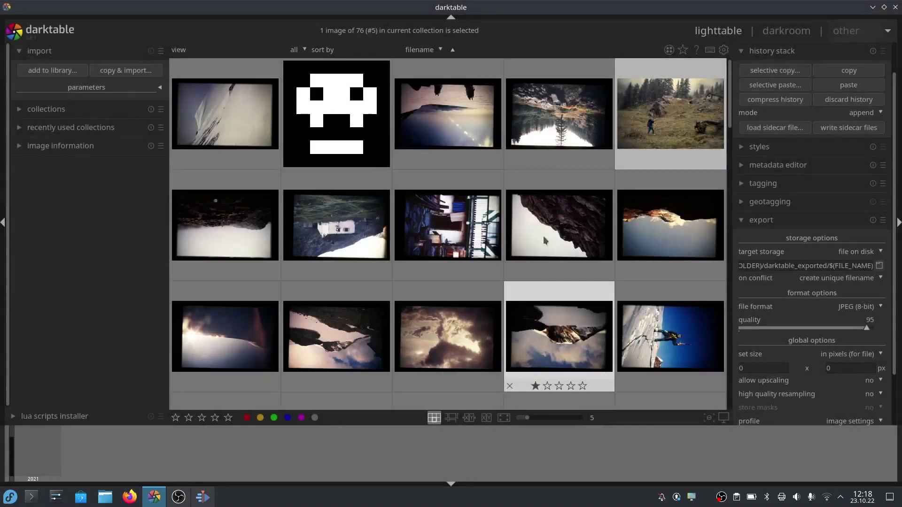
Step: Paste the copied history onto the fourth, third and first slides of the collection
click(562, 128)
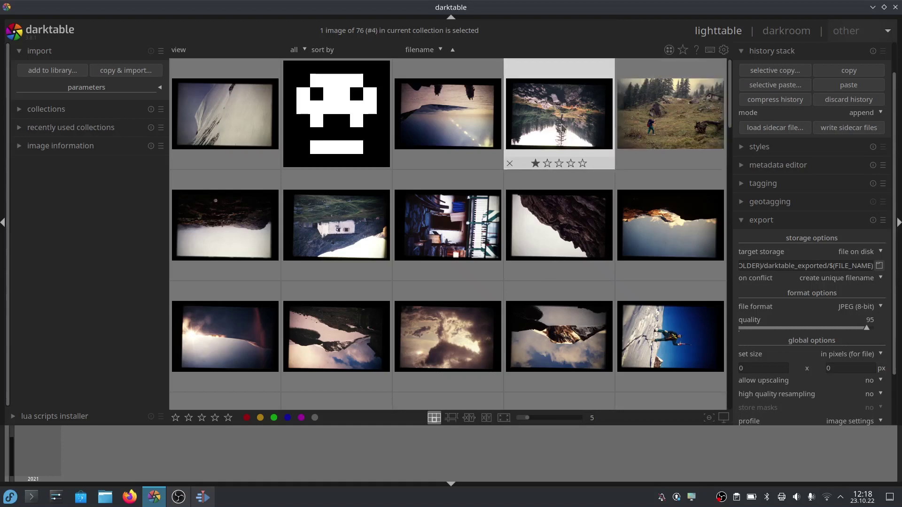
key(ctrl+v)
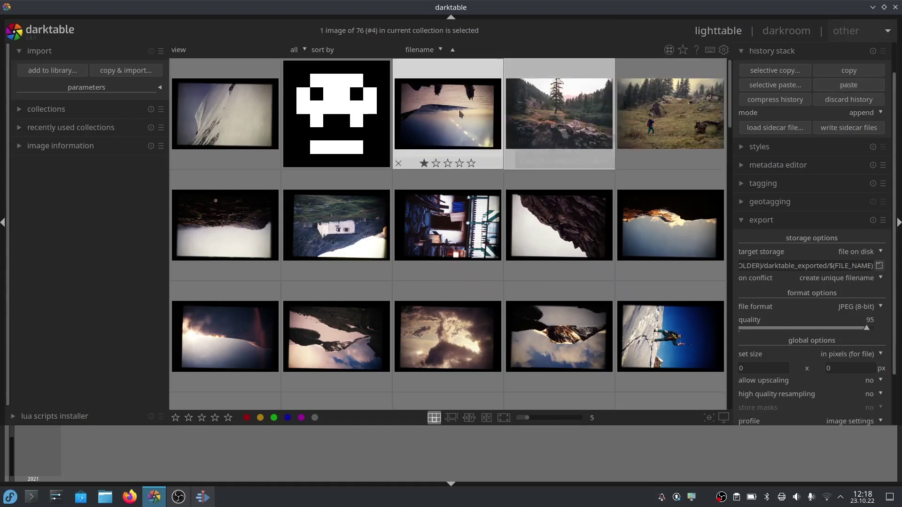
ctrl+click(458, 111)
key(ctrl+v)
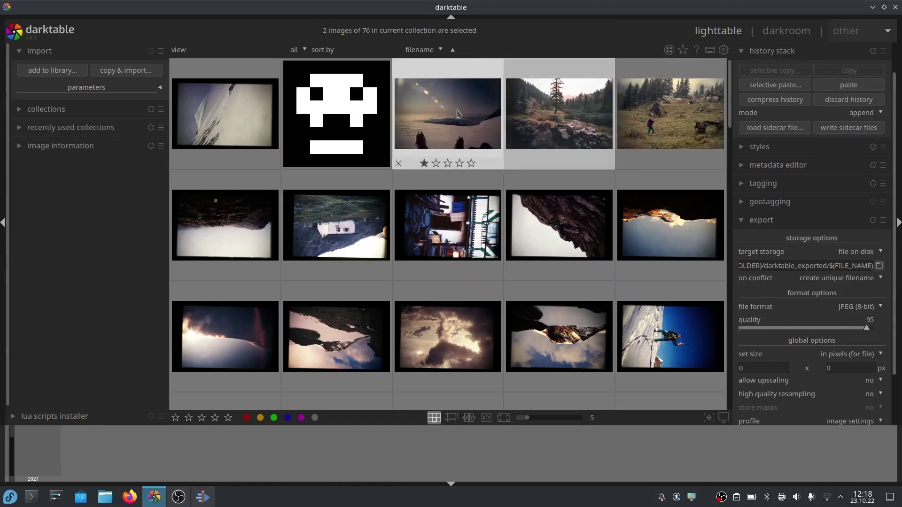
click(234, 105)
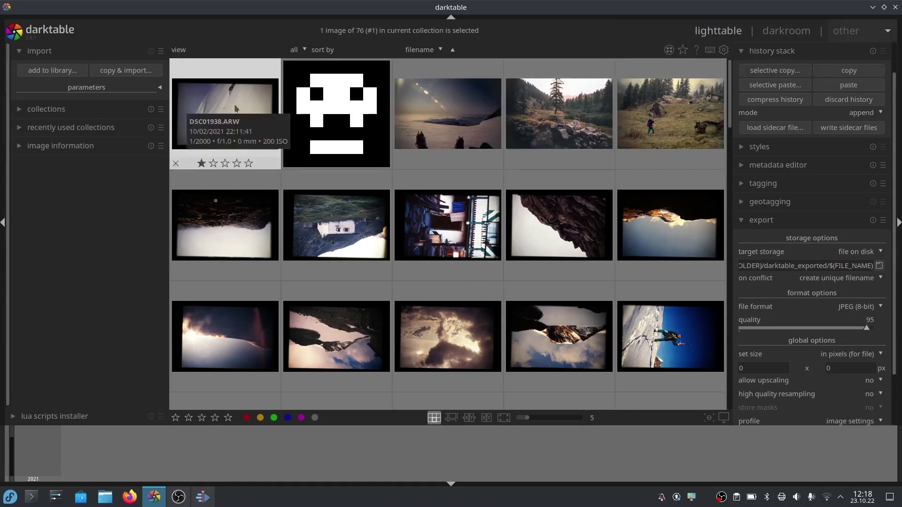
key(ctrl+v)
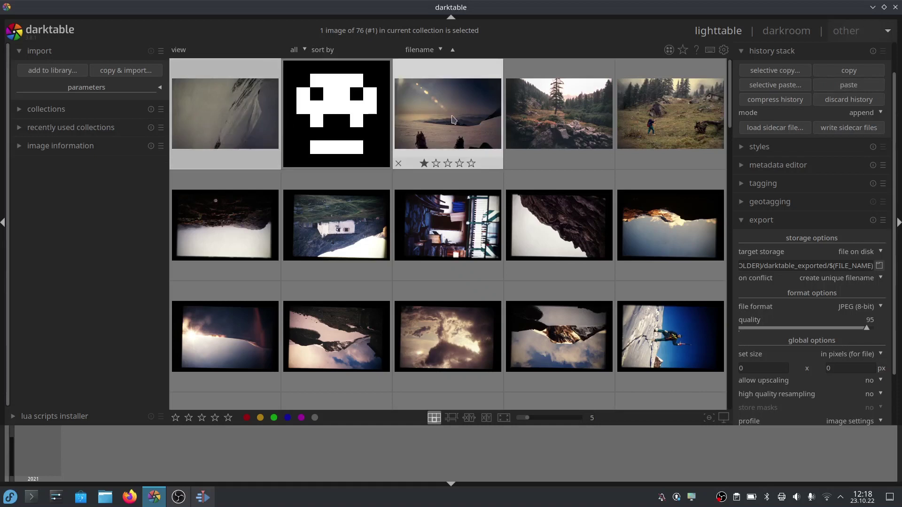
Step: Select all slides from the sixth through the last one, DSC02106.ARW, and paste the copied history onto them
click(234, 220)
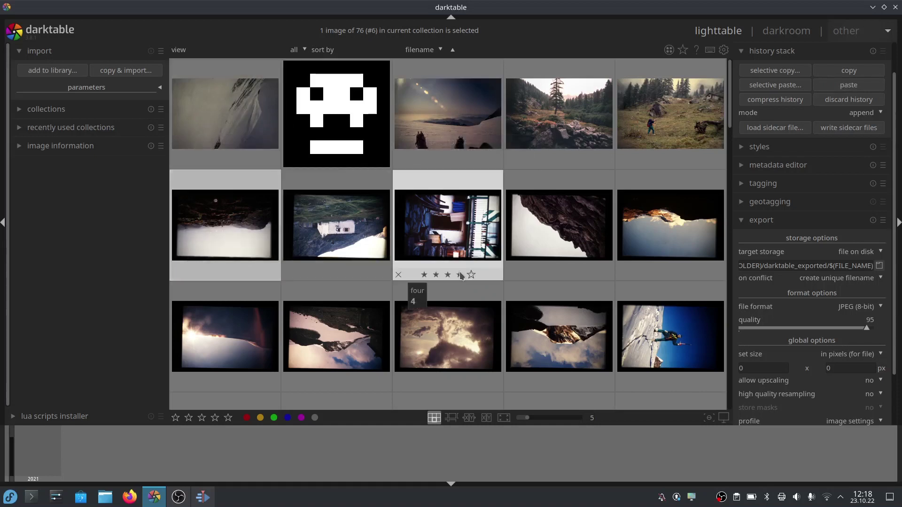
scroll(461, 275, down, 13)
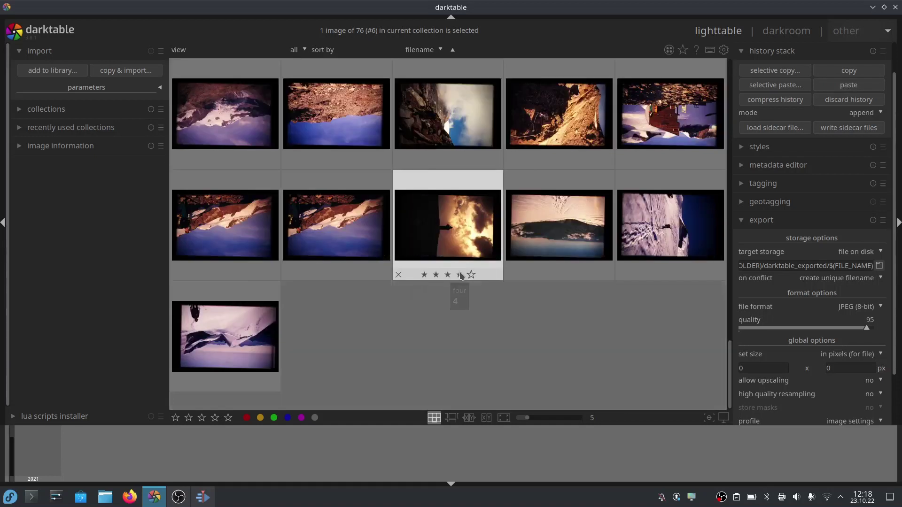
shift+click(249, 338)
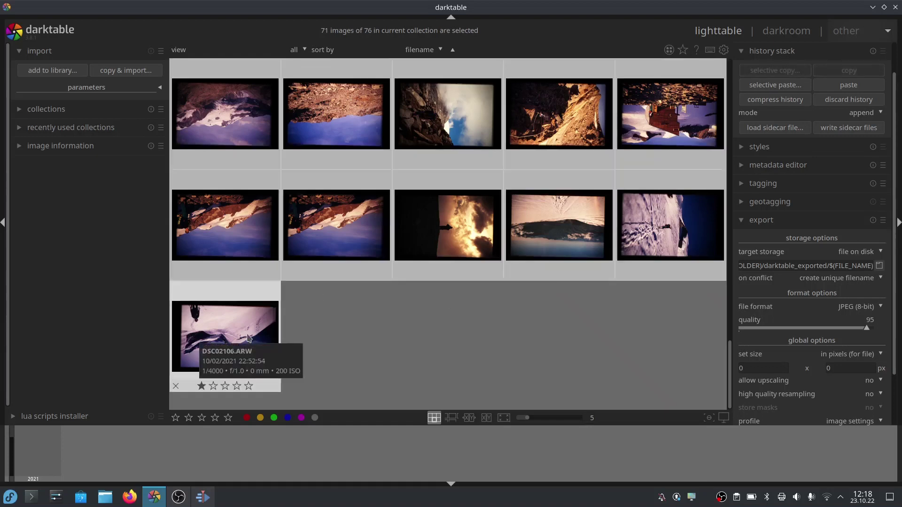
key(ctrl+v)
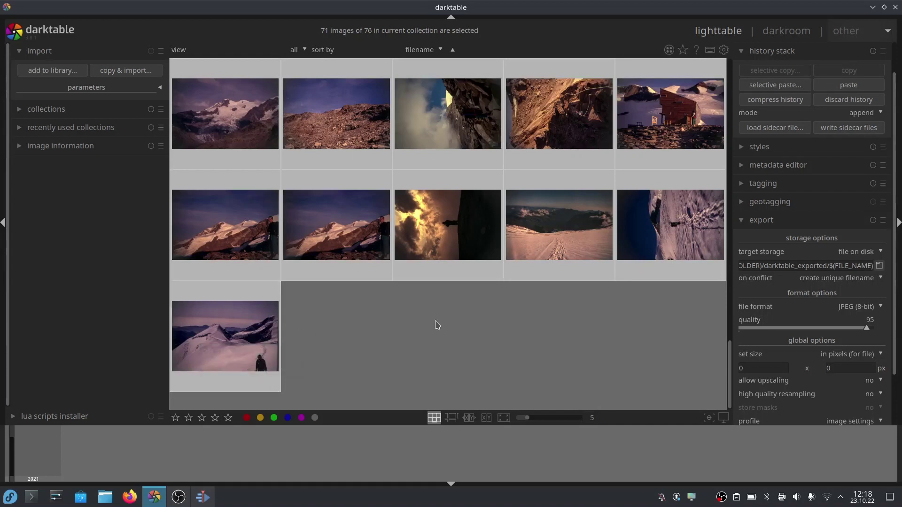
Step: Select every image in the collection for export and look over the export settings
scroll(437, 325, up, 3)
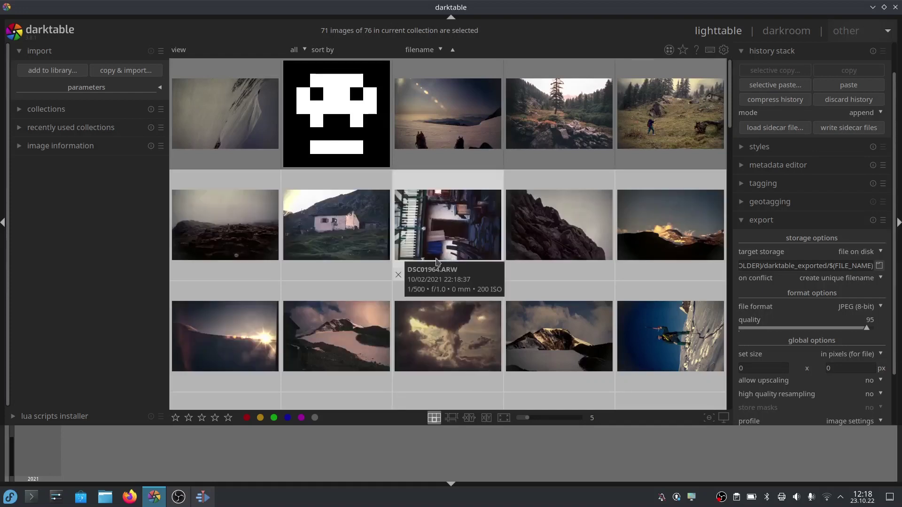
click(231, 126)
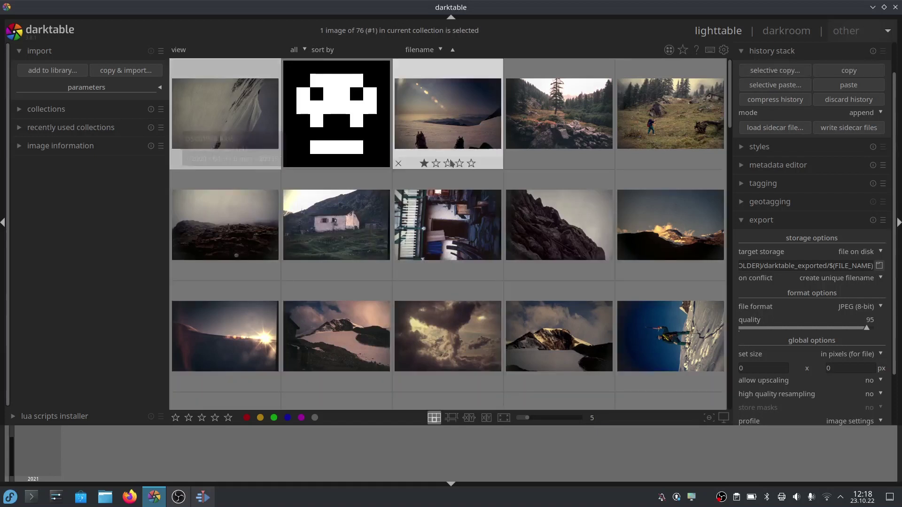
key(End)
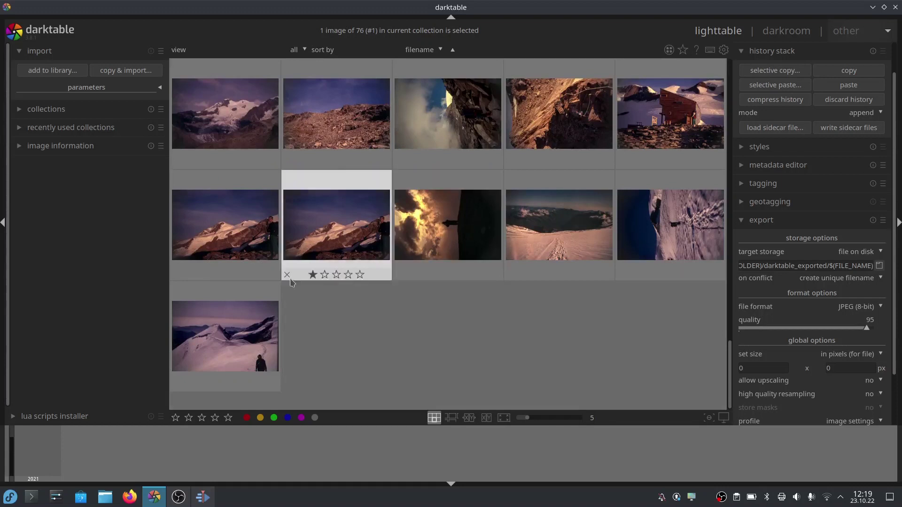
key(ctrl+a)
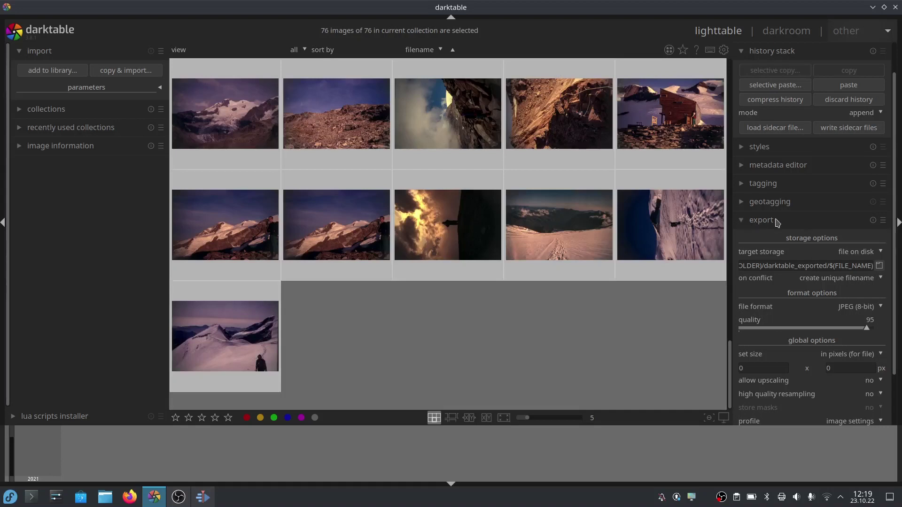
drag(774, 221, 770, 259)
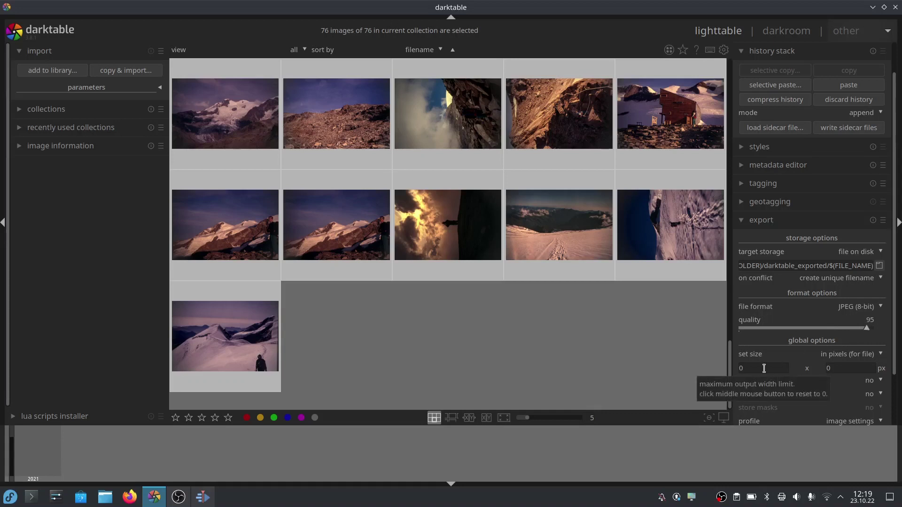
Step: Limit the output width to 2000 px, allow upscaling, and export all selected images
click(764, 369)
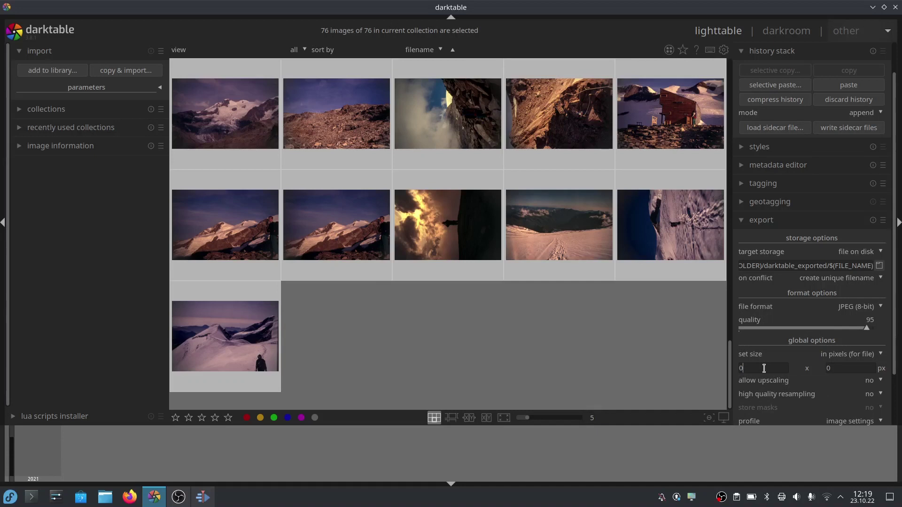
key(BackSpace)
text(2000)
scroll(853, 385, down, 1)
drag(897, 350, 897, 438)
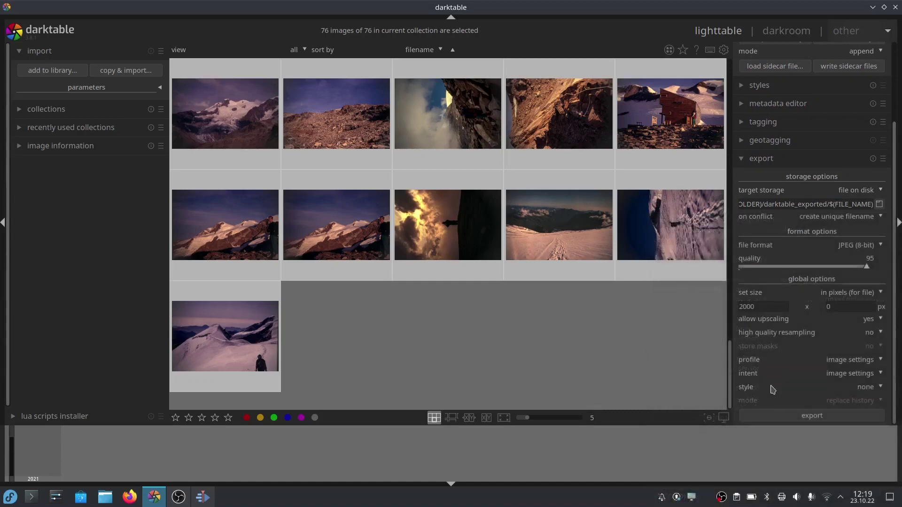
click(812, 417)
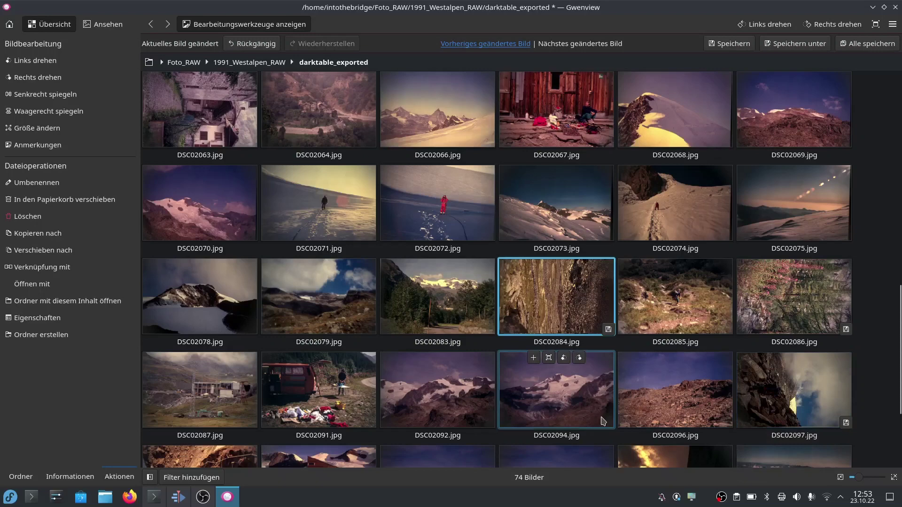
Step: In Gwenview, rotate the exported images DSC02063.jpg, DSC02084.jpg, DSC02086.jpg and DSC02097.jpg counterclockwise
mouse_move(217, 157)
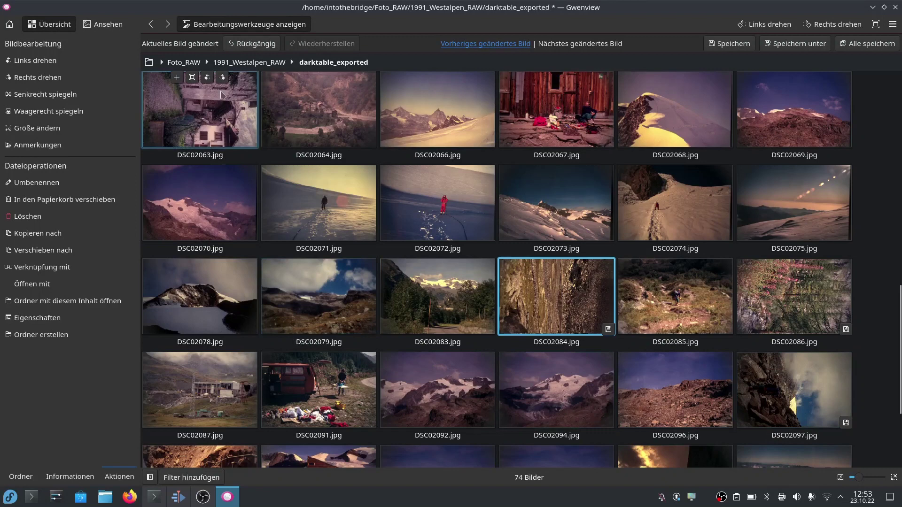
click(208, 78)
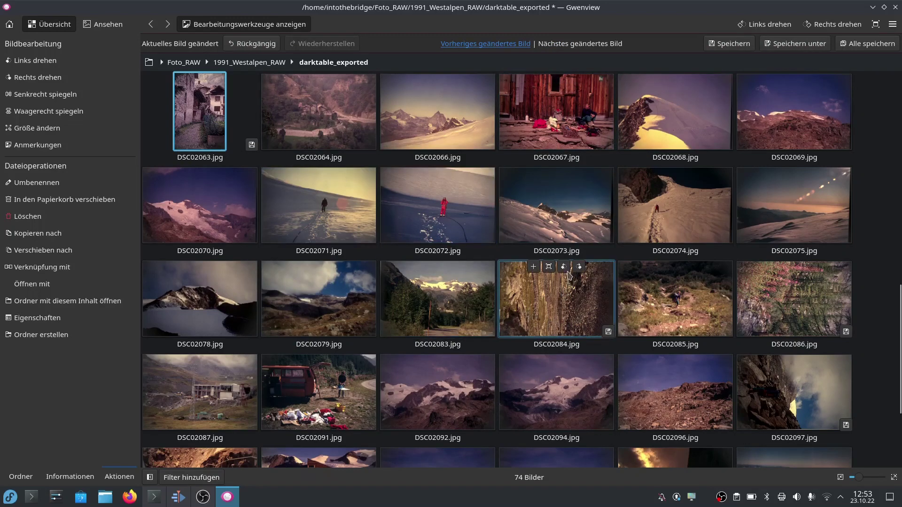
click(564, 270)
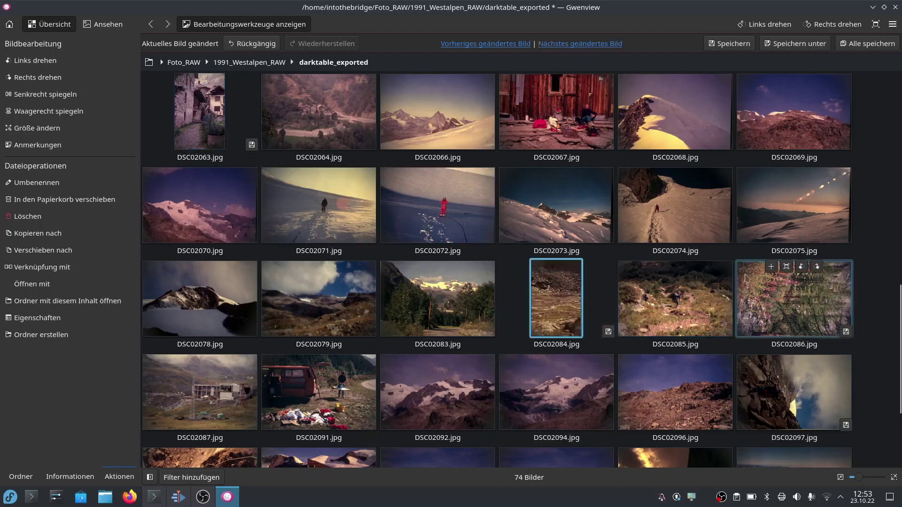
click(802, 268)
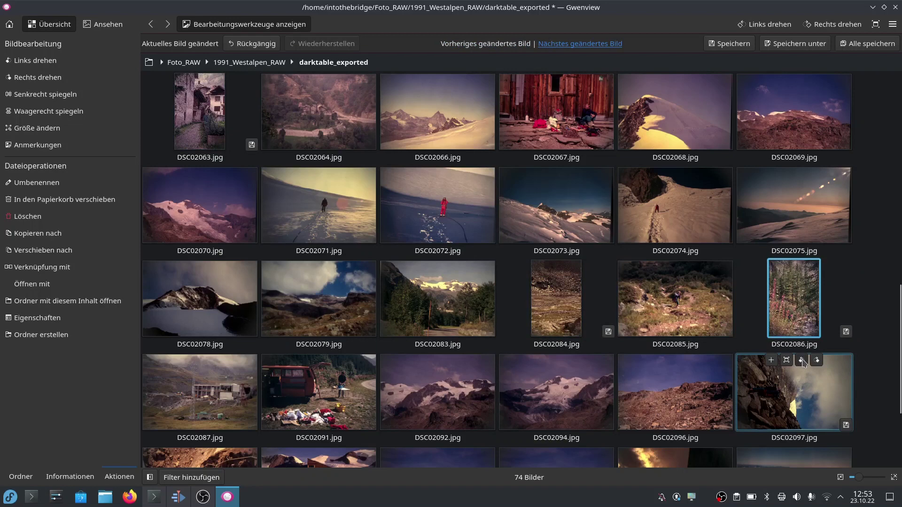
click(802, 361)
Step: Rotate DSC02098.jpg and DSC02105.jpg clockwise, and save all changed images
scroll(384, 391, down, 3)
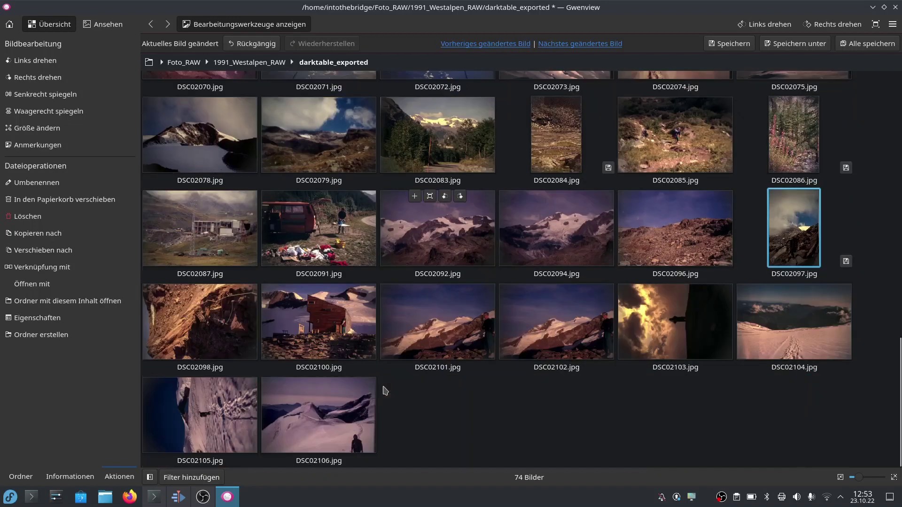
mouse_move(224, 295)
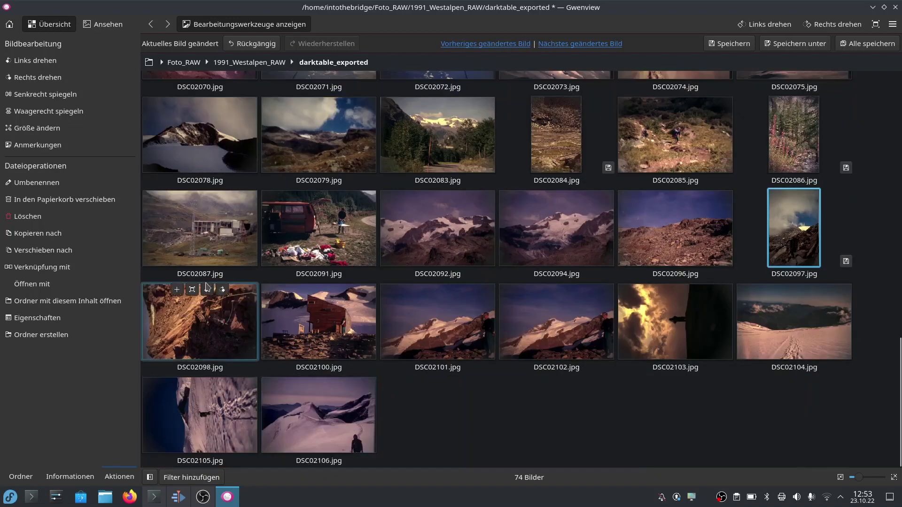
click(224, 294)
mouse_move(222, 384)
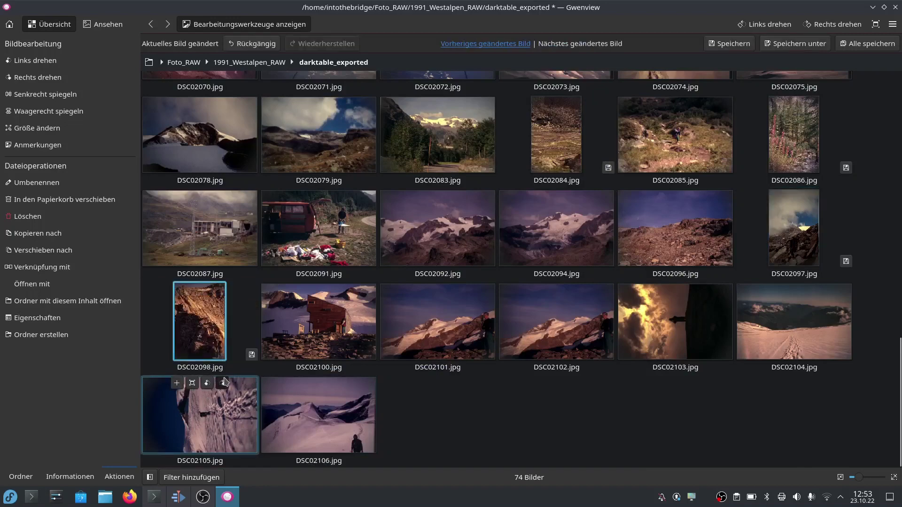
click(222, 383)
mouse_move(435, 312)
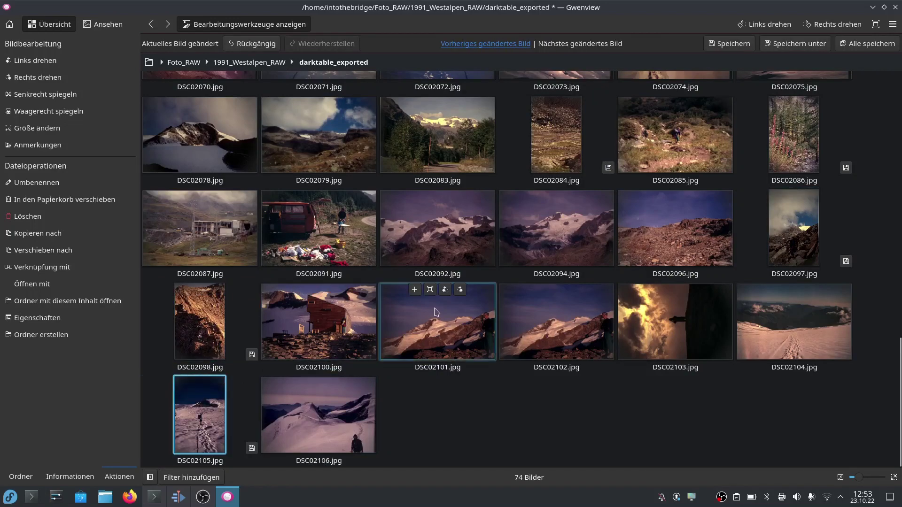
scroll(436, 311, up, 5)
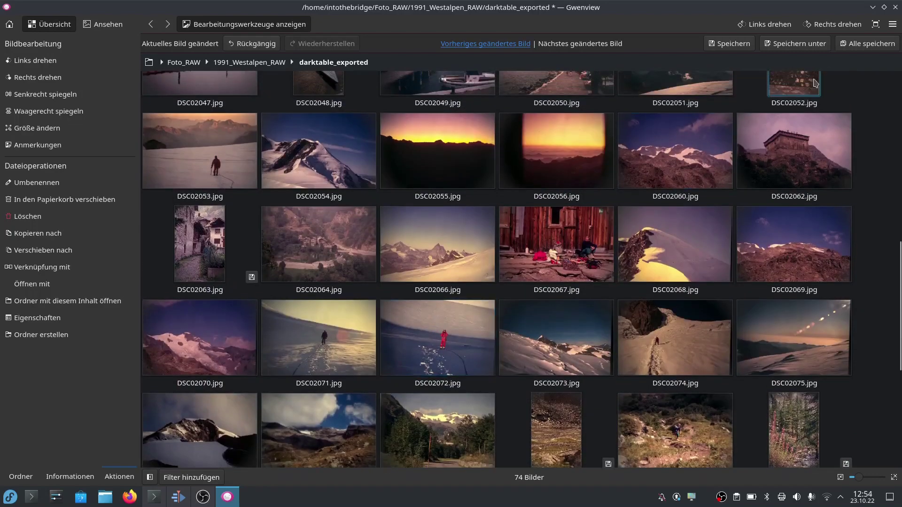
click(876, 47)
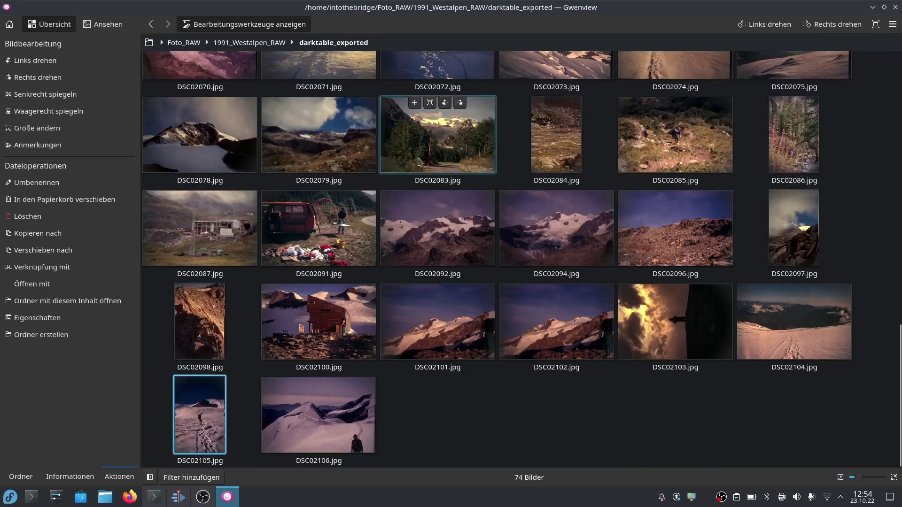
Step: Check the orientation of the exported thumbnails, and view DSC02054.jpg and the images following it at large size
scroll(260, 154, up, 2)
scroll(260, 154, up, 8)
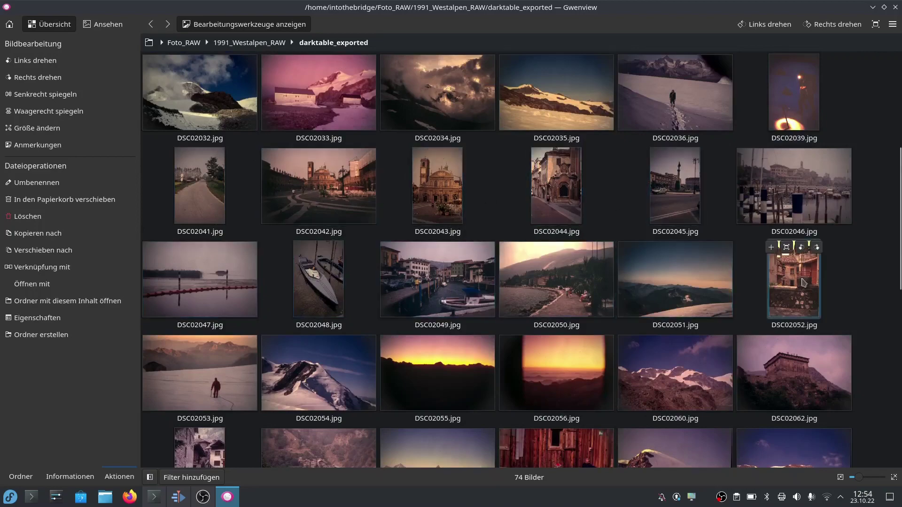
scroll(575, 306, down, 5)
scroll(575, 307, up, 3)
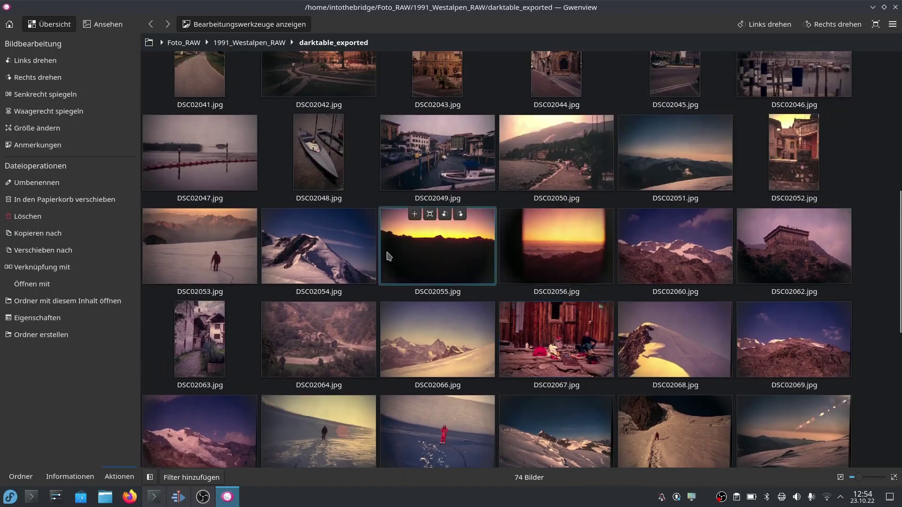
double_click(325, 266)
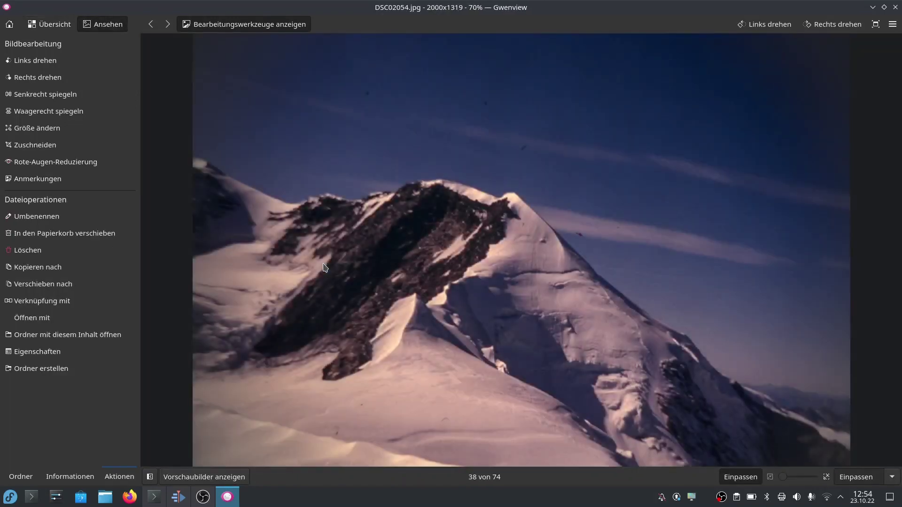
scroll(324, 267, down, 3)
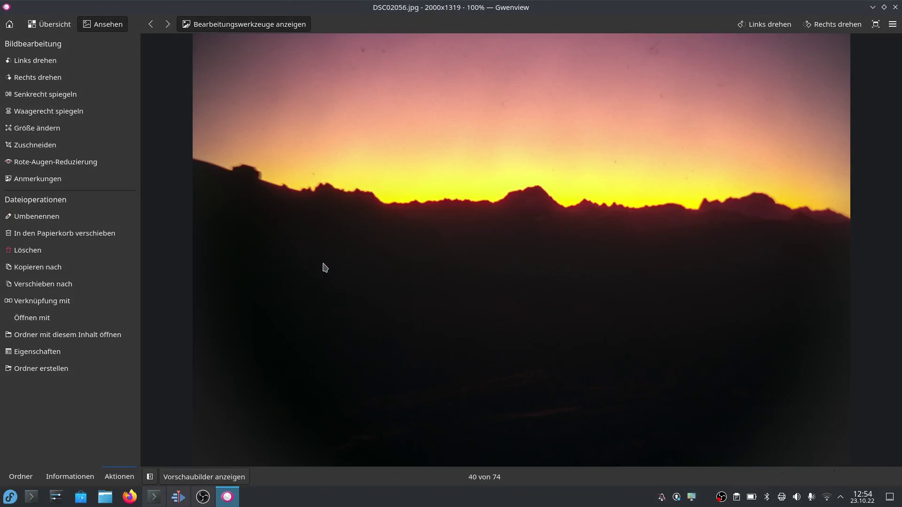
scroll(324, 267, up, 1)
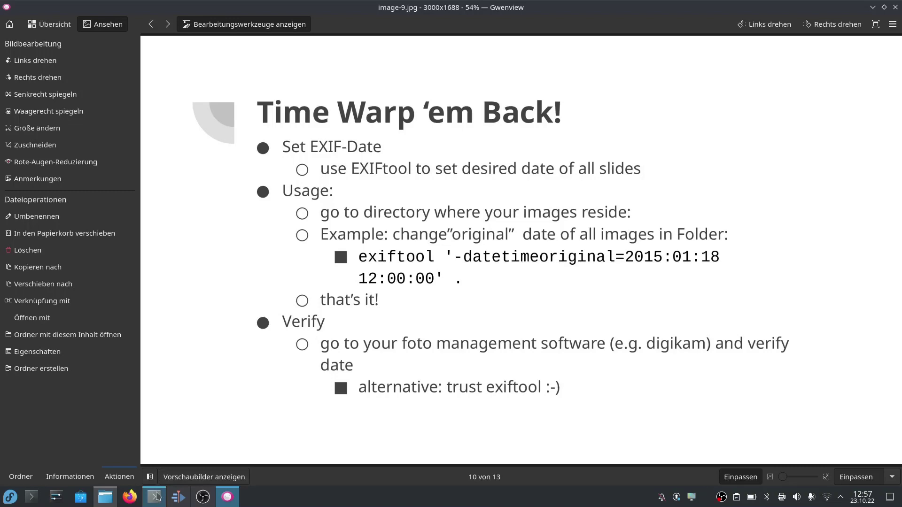
Step: Switch to the Konsole terminal, clear its output and list the files in darktable_exported with ls
mouse_move(157, 497)
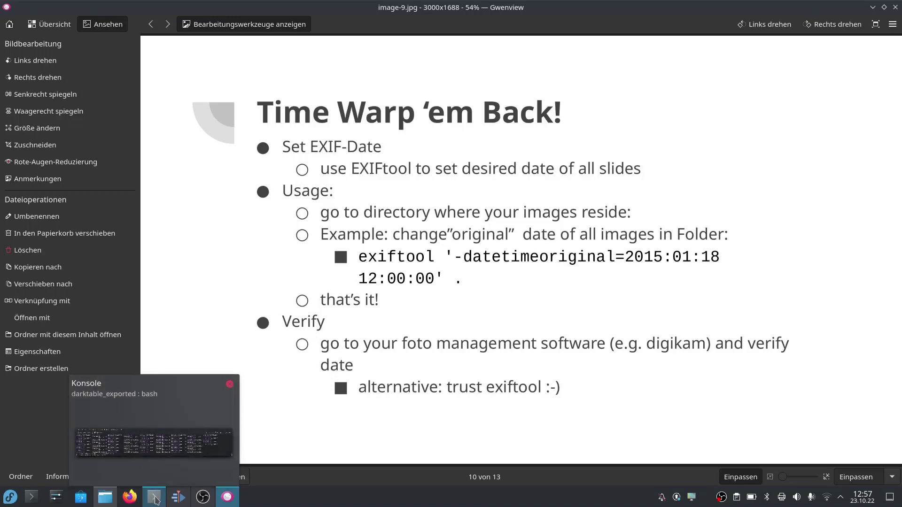
click(157, 500)
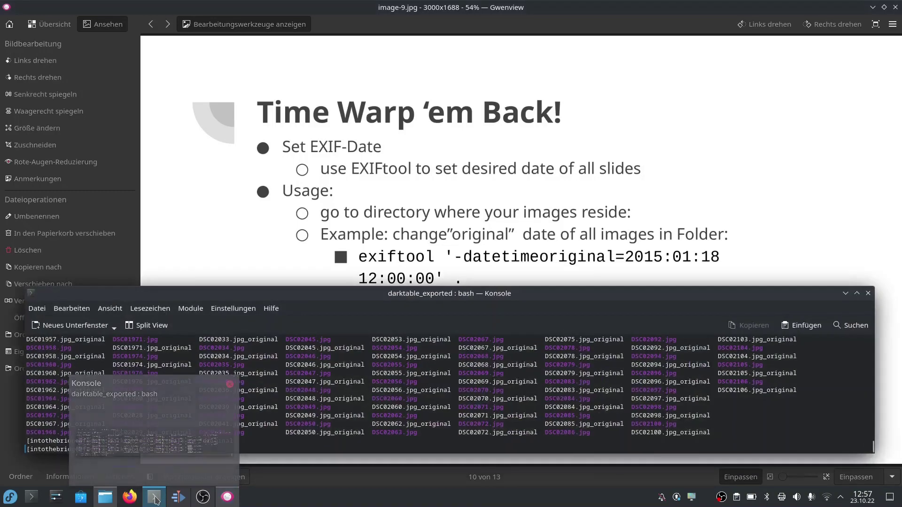
text(clear)
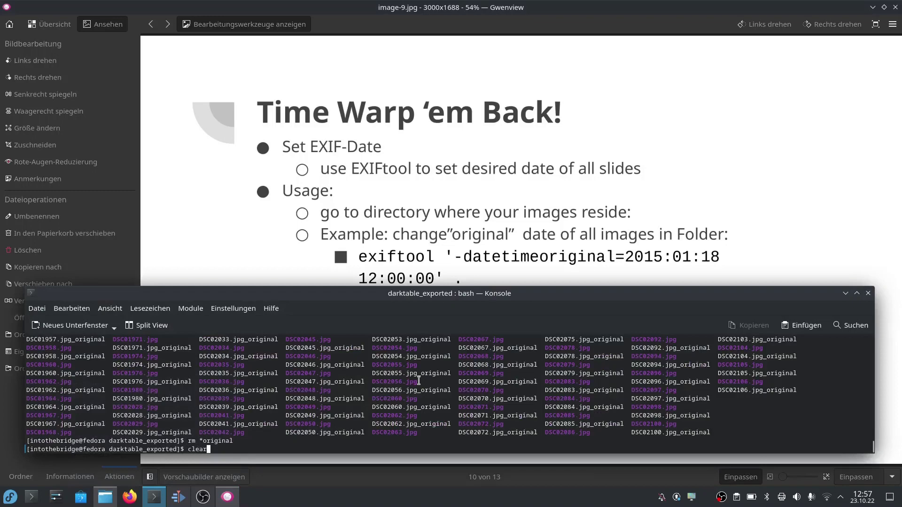
key(Return)
text(s)
key(Return)
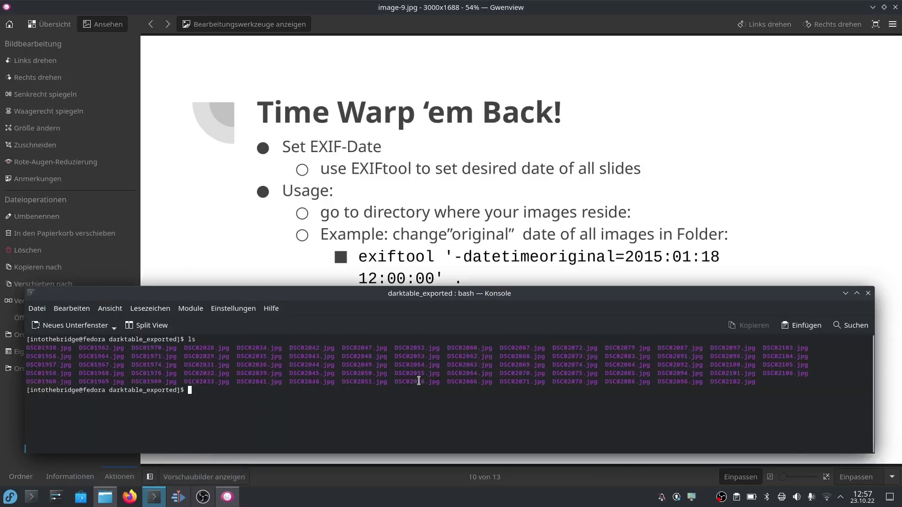
Step: Show the command history and rerun entry 47, exiftool '-datetimeoriginal=1992:09:30 12:00:00' ., on the exported folder
text(history)
key(Return)
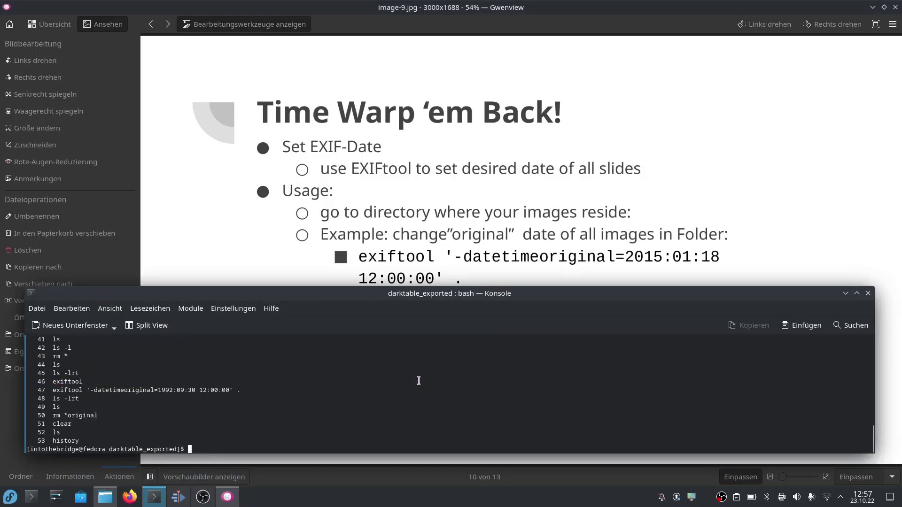
double_click(66, 389)
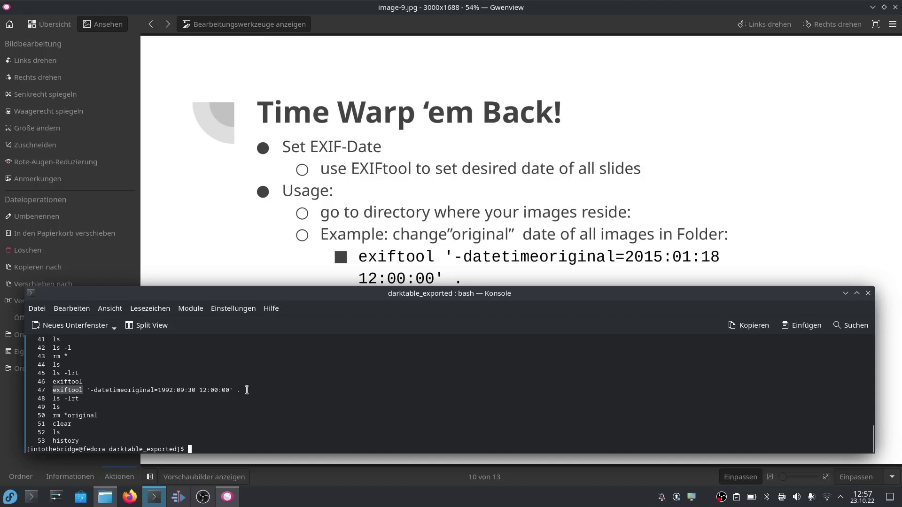
text(!47)
key(Return)
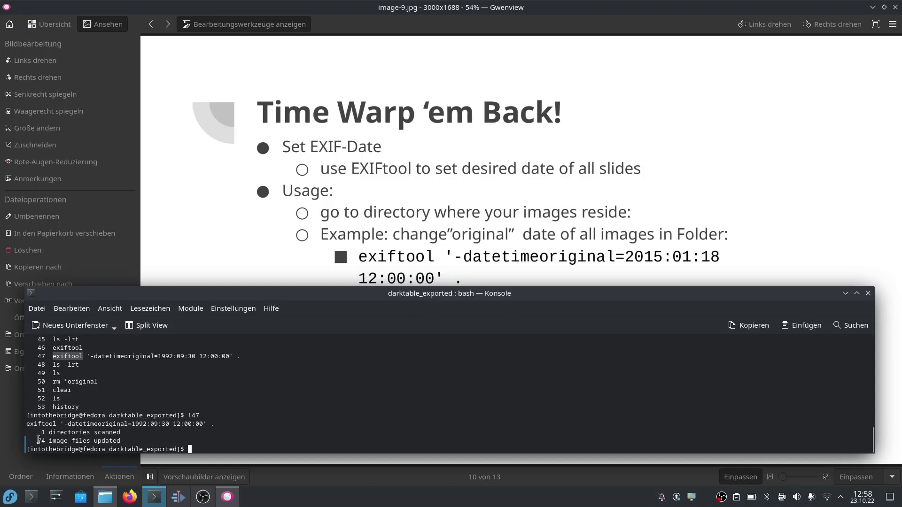
Step: List the folder's files with ls and in detail with ls -lrt to check what exiftool wrote
text(ls)
key(Return)
text(ls -lrt)
key(Return)
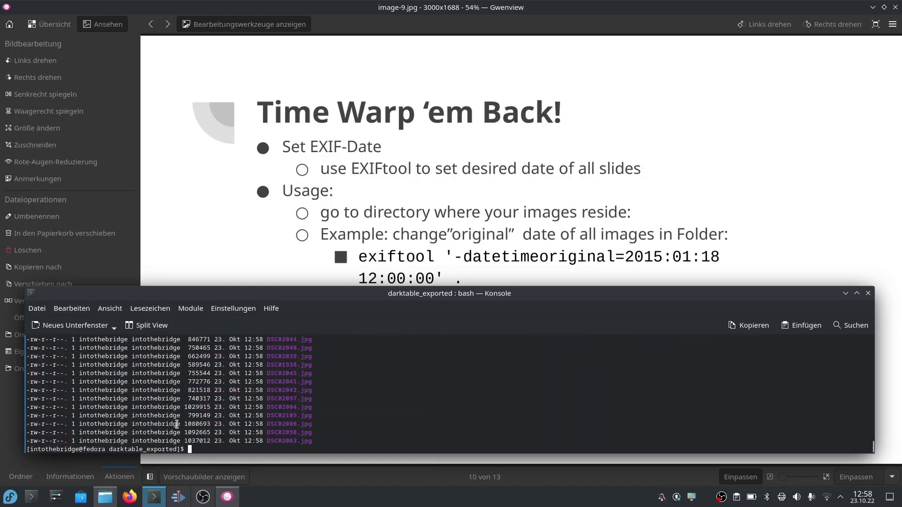
text(ls)
key(Return)
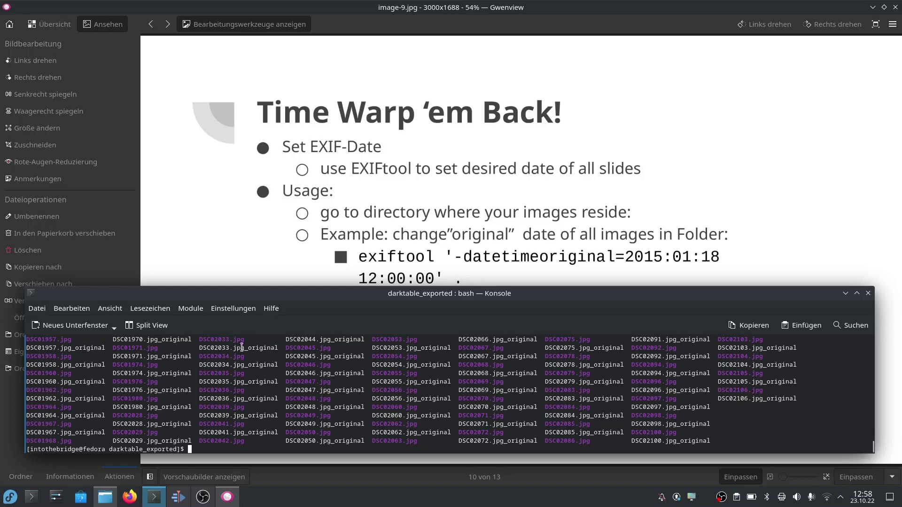
Step: Clear the open windows off the desktop and open the recently used darktable_exported folder in Gwenview
click(873, 9)
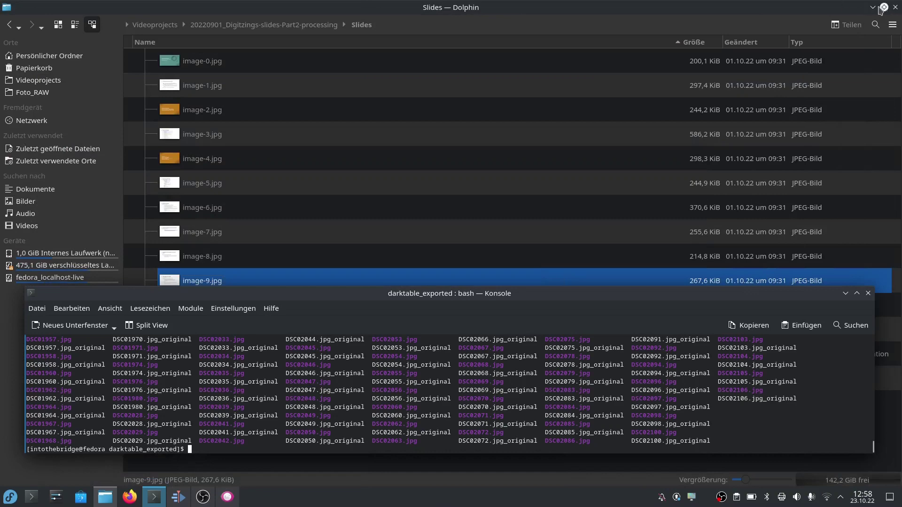
click(873, 9)
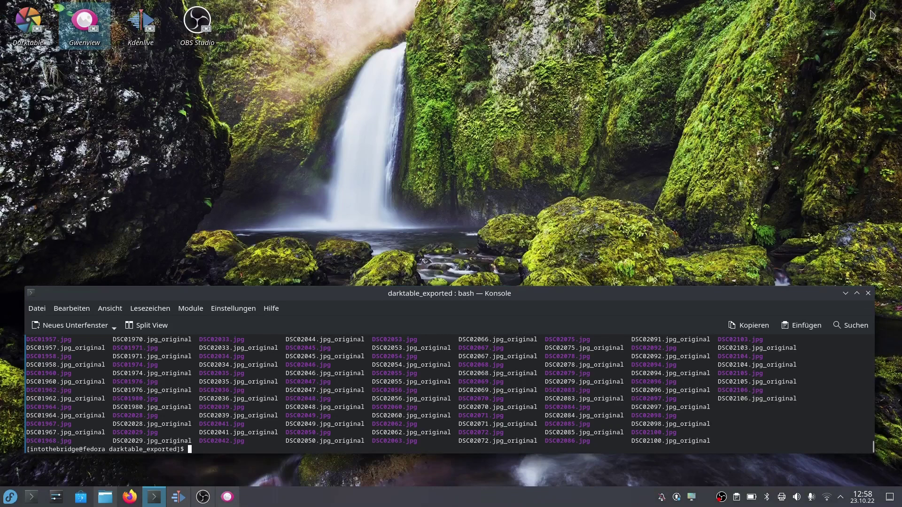
click(856, 294)
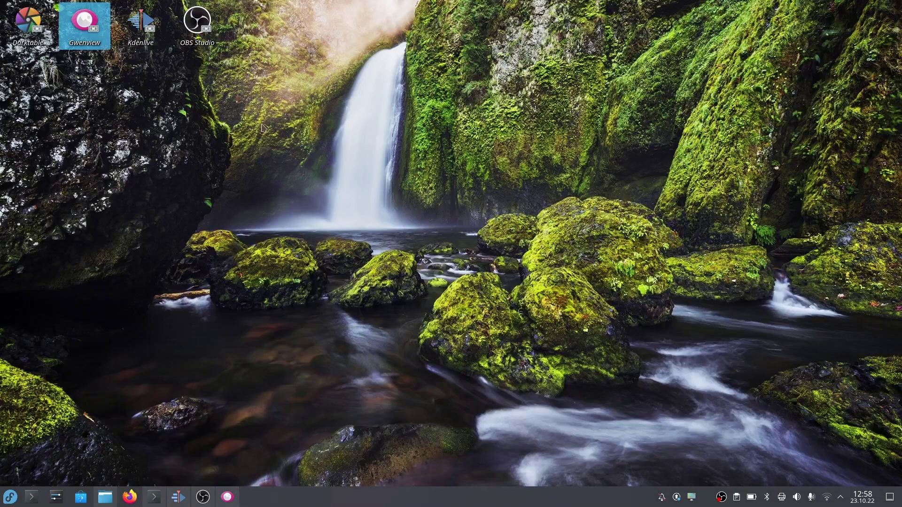
click(91, 34)
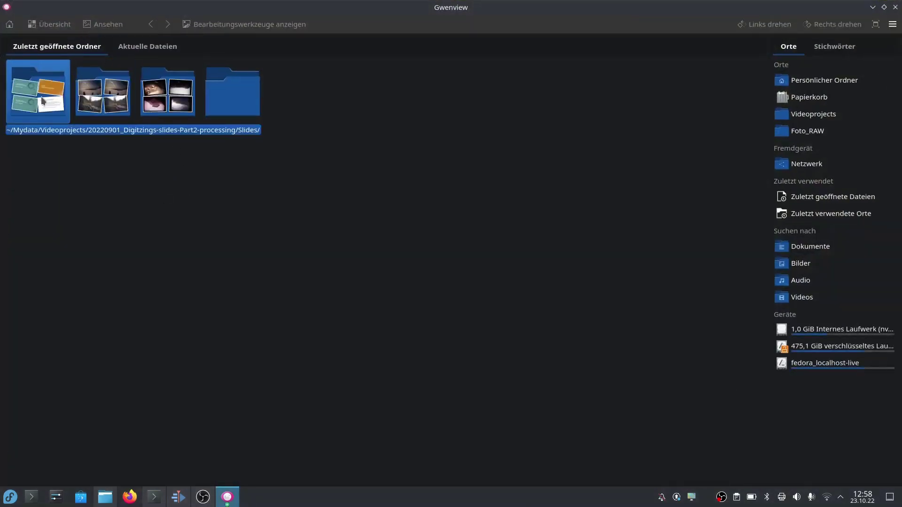
click(109, 105)
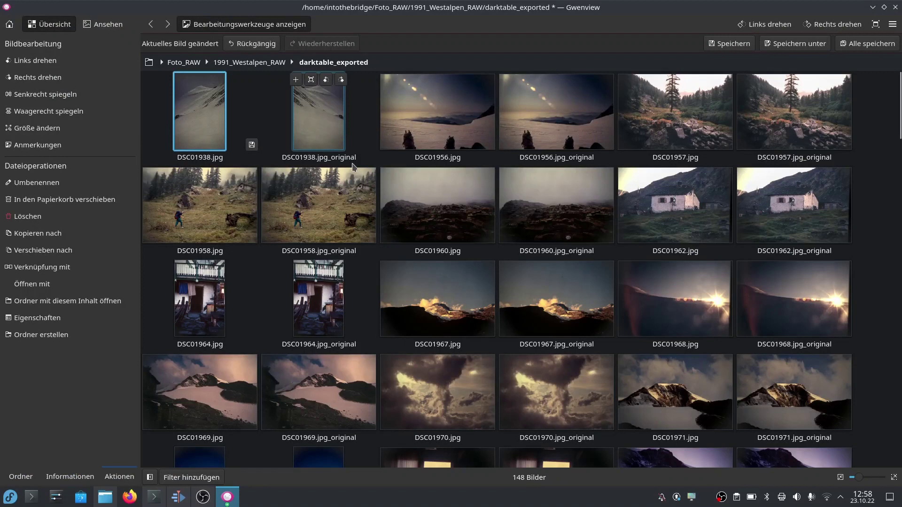
Step: Open the properties of DSC01956.jpg, widen the dialog and show the image's detailed metadata
click(440, 122)
key(alt+Return)
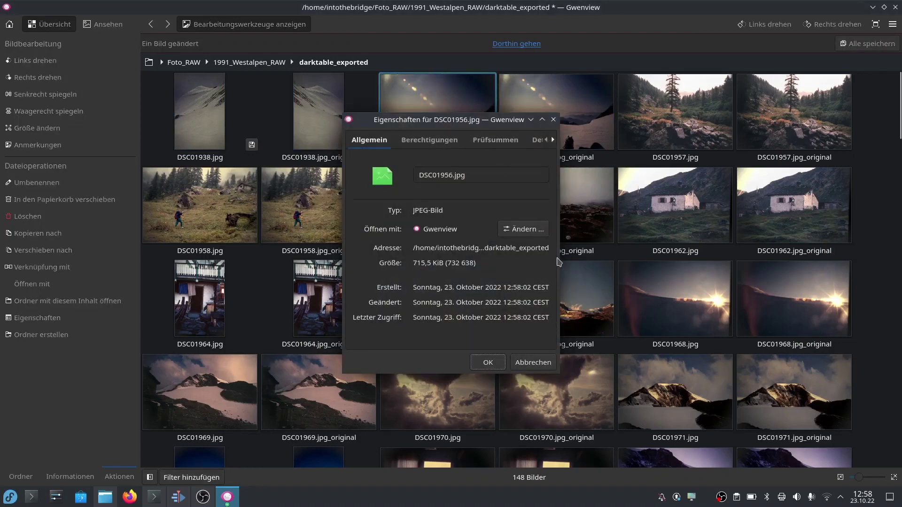
drag(563, 259, 817, 265)
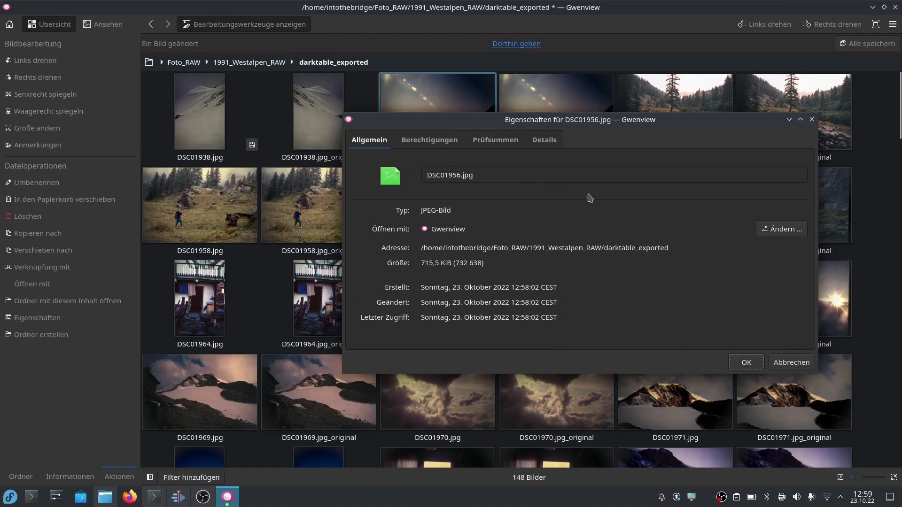
click(546, 140)
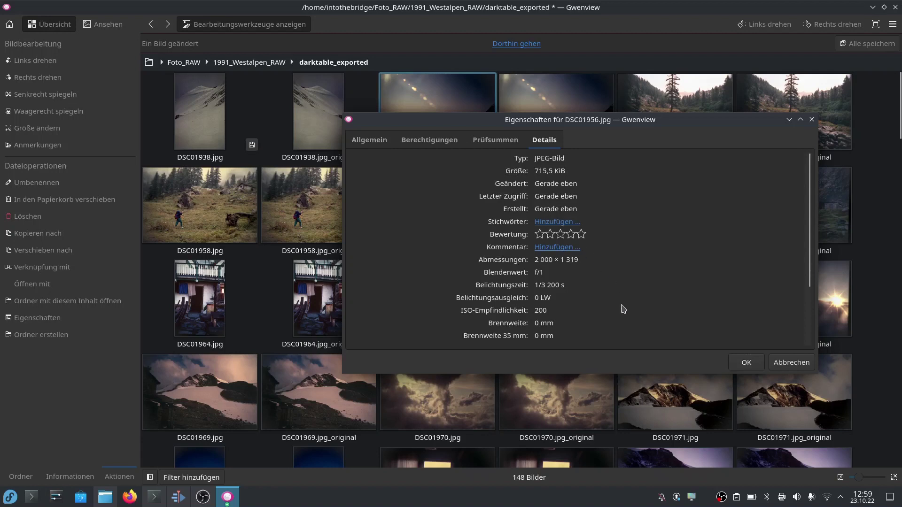
Step: Examine the remaining metadata details of DSC01956.jpg, looking for the original capture date
scroll(623, 309, down, 2)
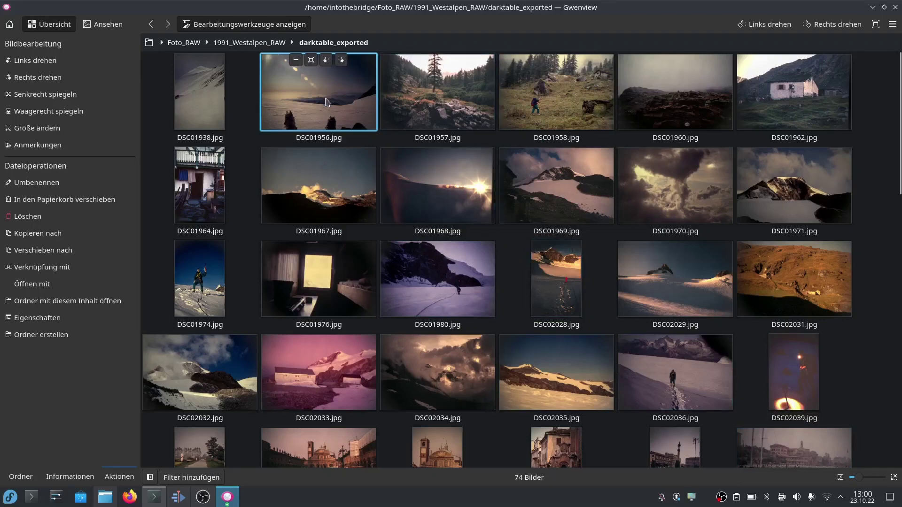
Step: Open DSC01956.jpg in full-screen view and browse forward through the slides that follow it in the folder
double_click(328, 101)
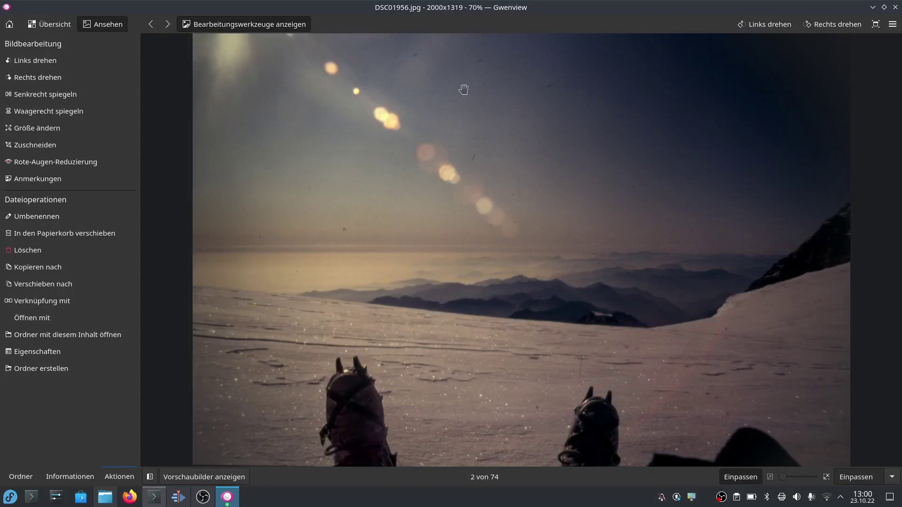
click(876, 24)
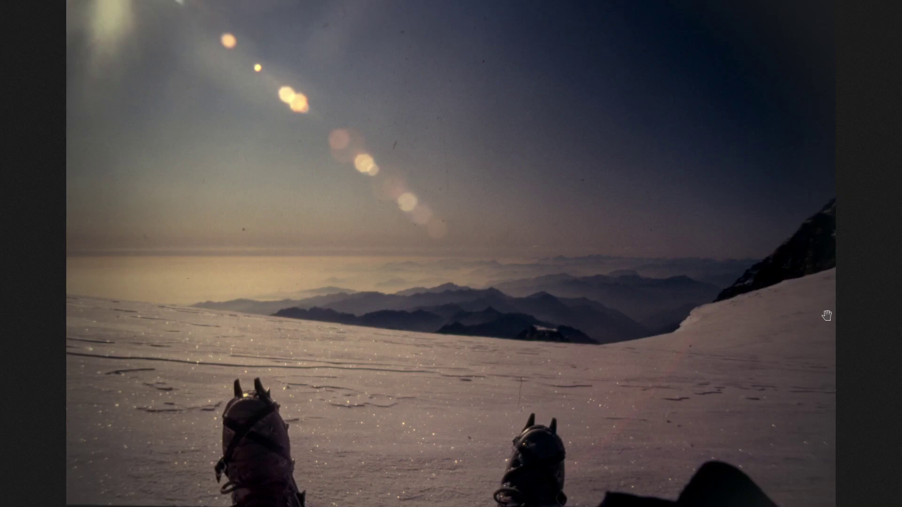
key(Right)
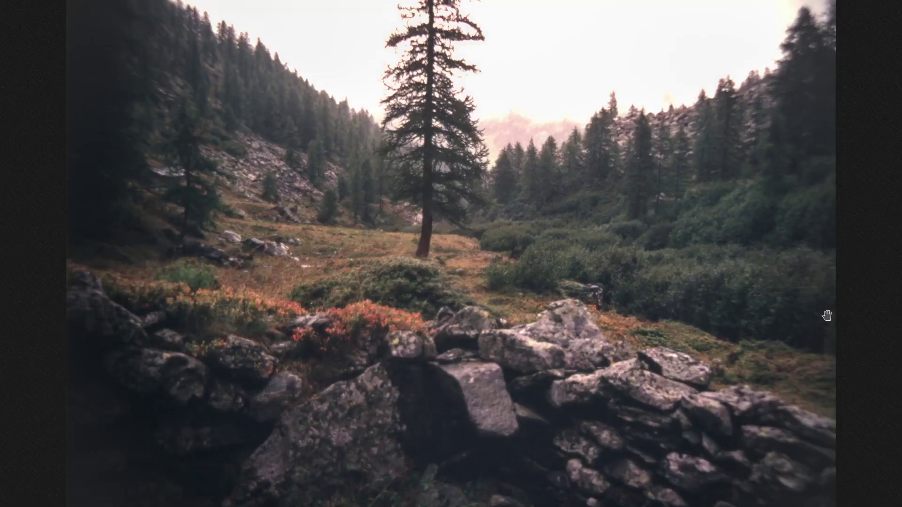
key(Right)
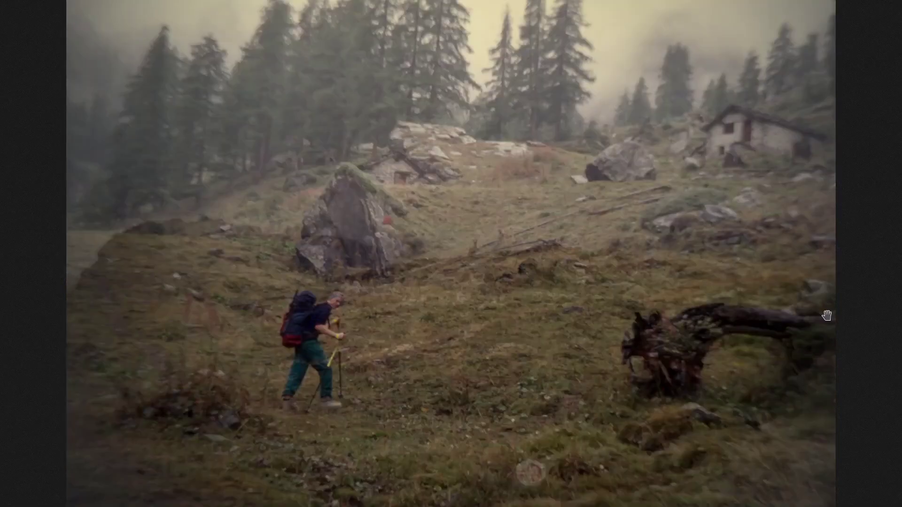
key(Right)
key(Right)
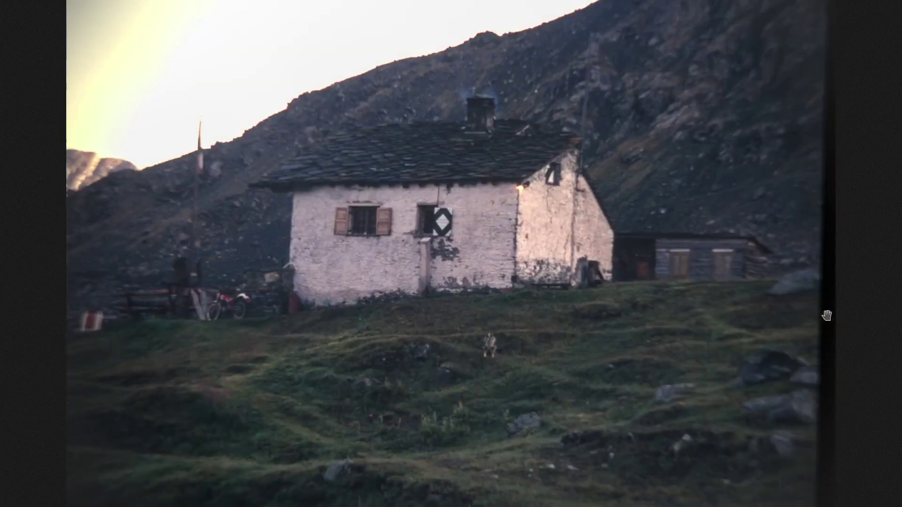
key(Right)
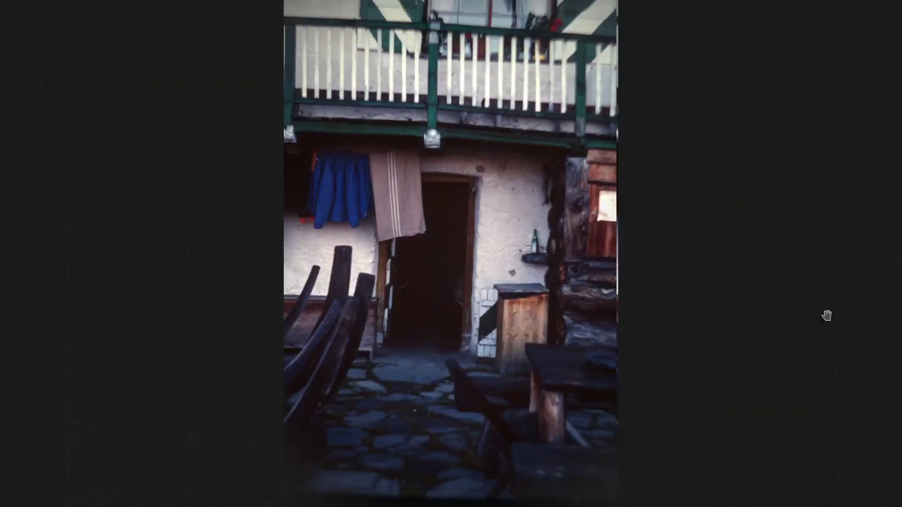
key(Right)
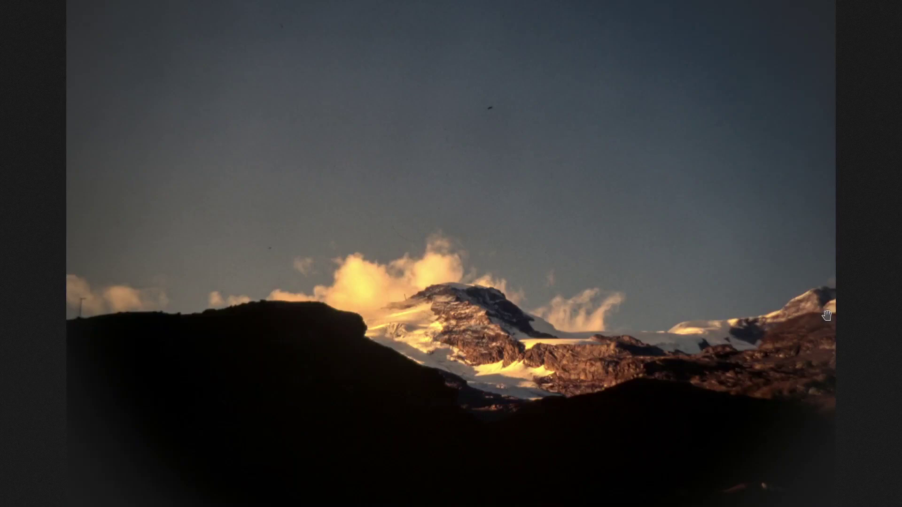
key(Right)
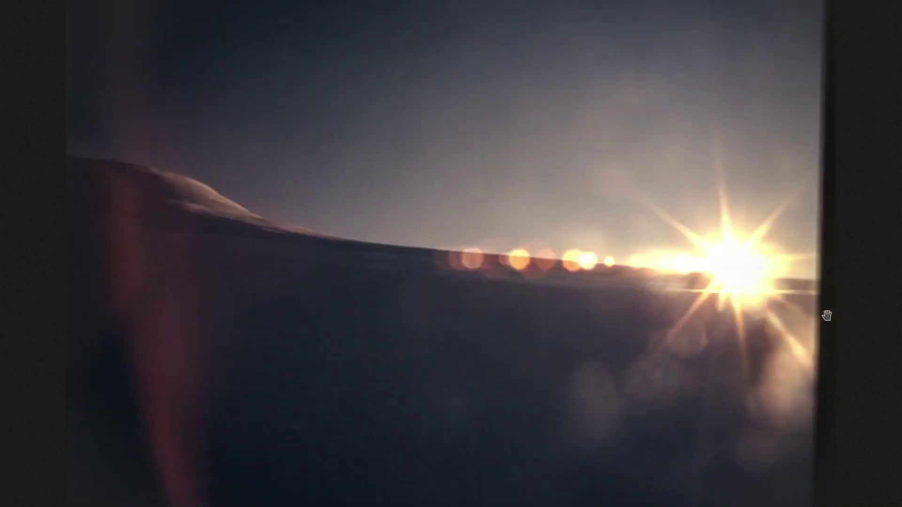
key(Right)
key(Right)
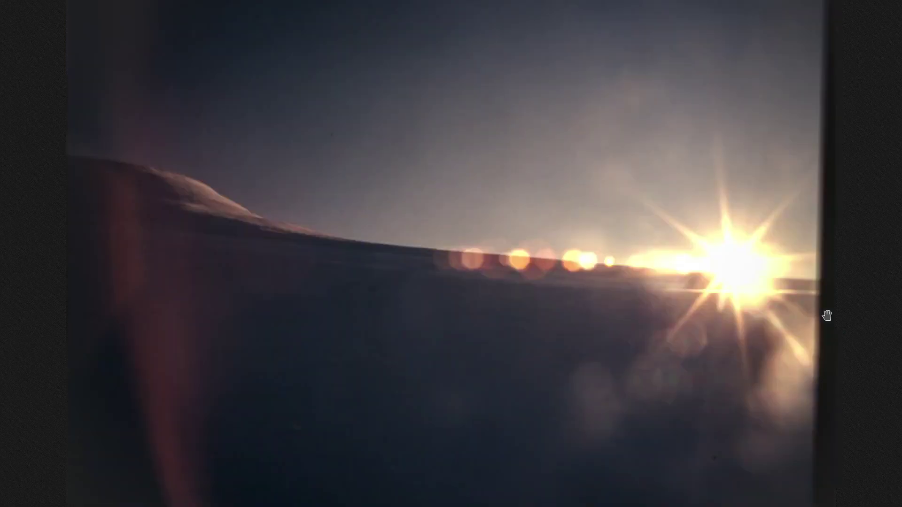